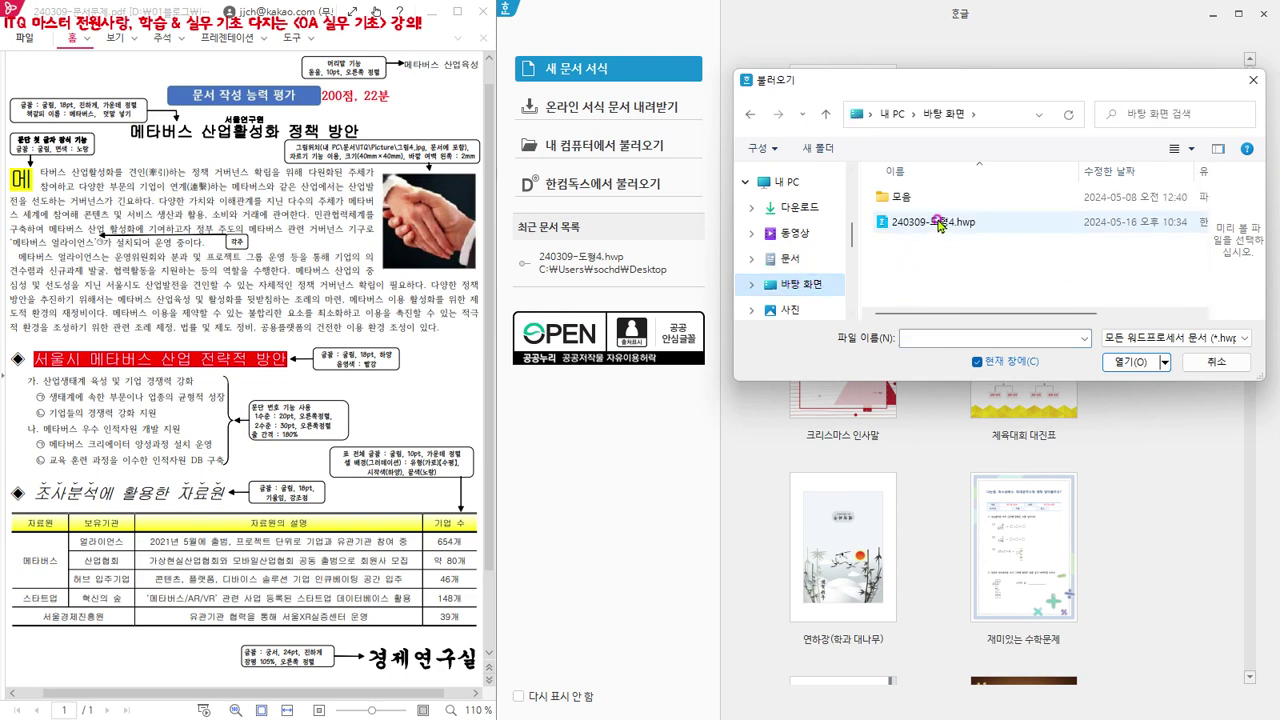
Step: Open the document 240309-도형4.hwp from the desktop
click(938, 222)
click(1127, 362)
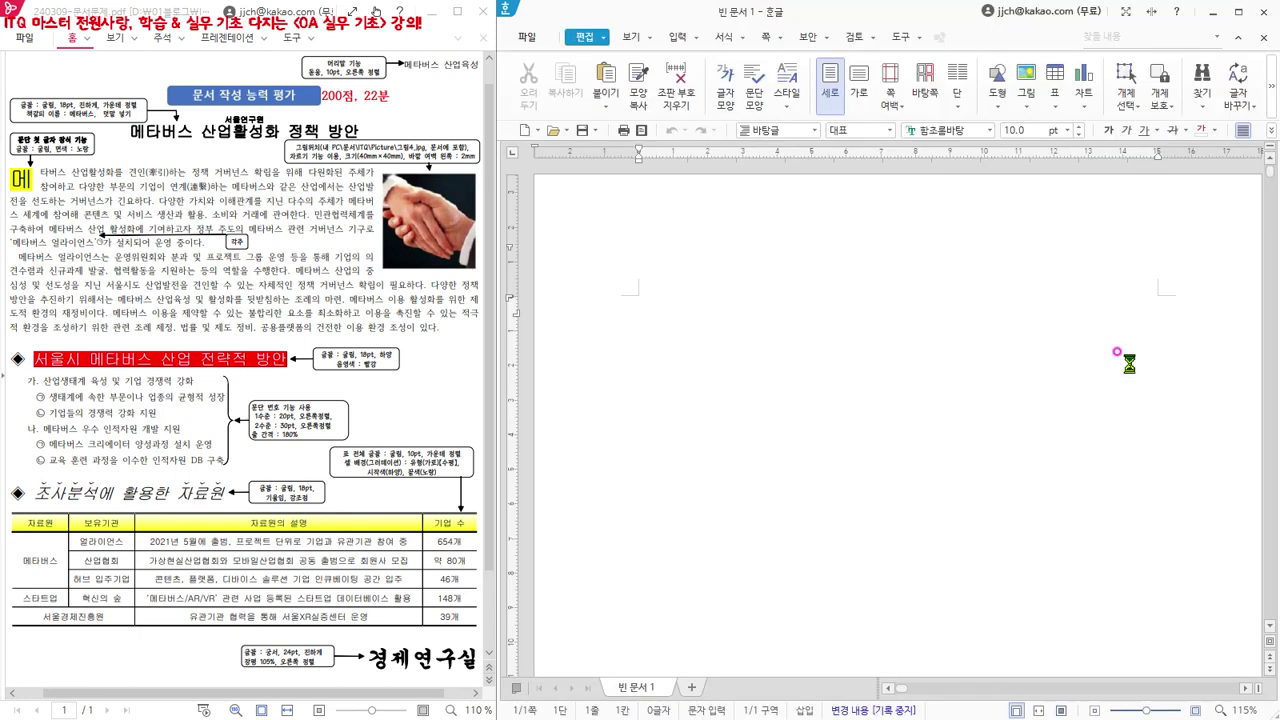
scroll(1095, 436, up, 2)
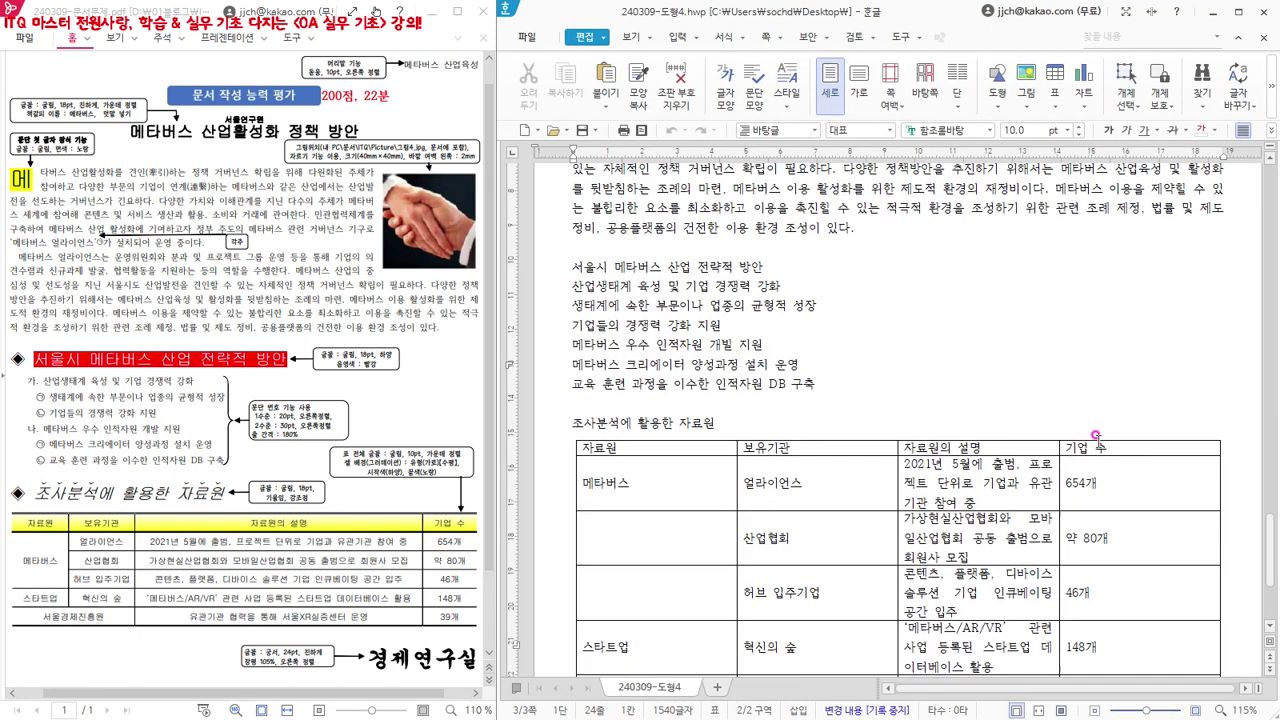
scroll(1095, 436, up, 2)
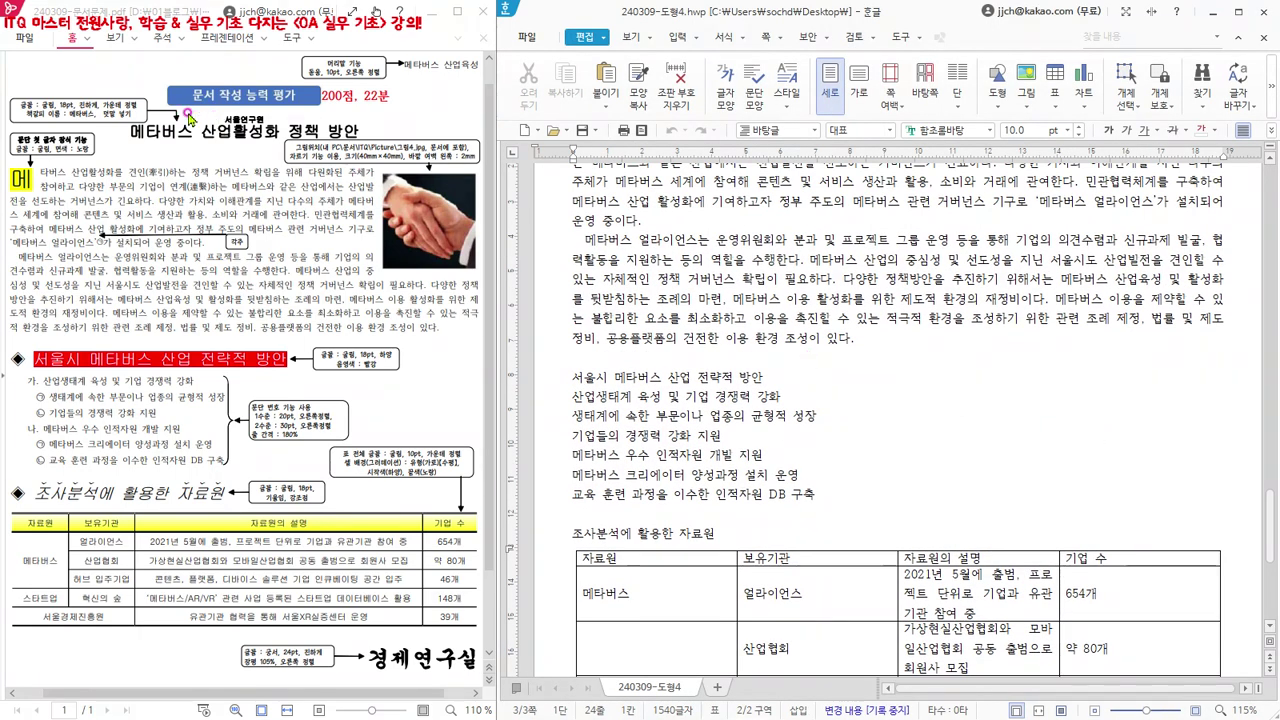
scroll(944, 333, up, 2)
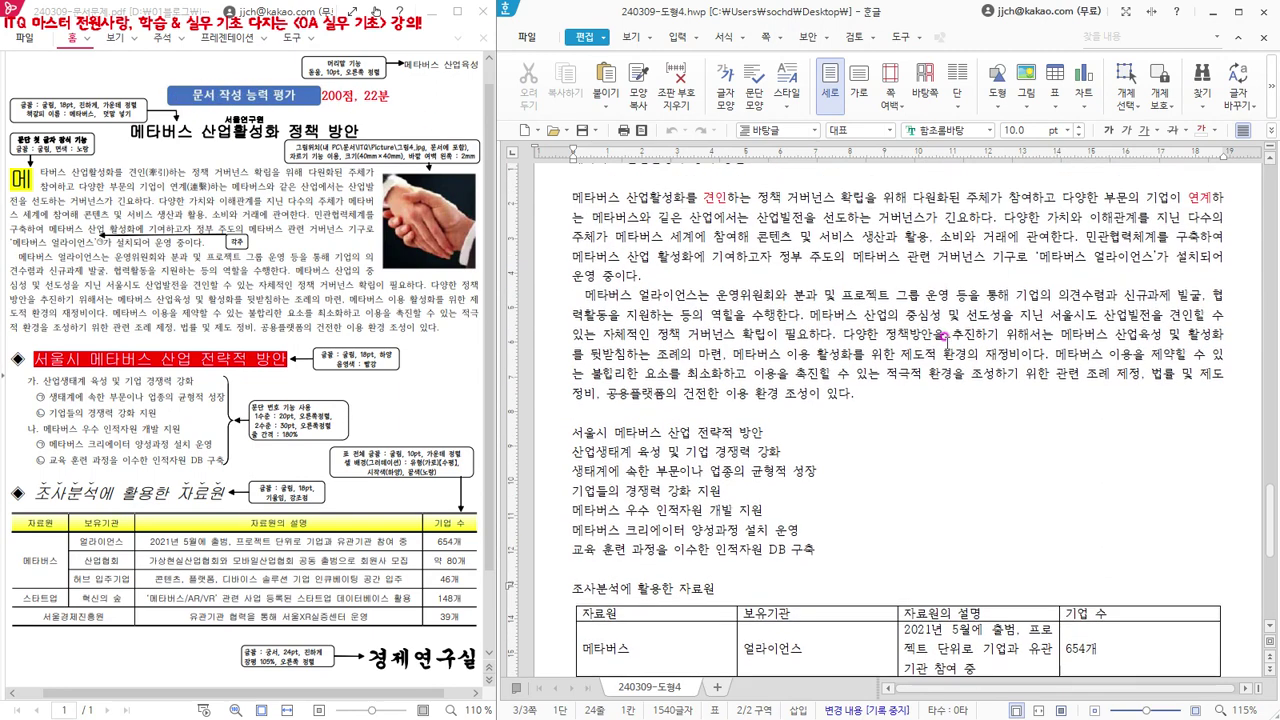
scroll(944, 337, up, 1)
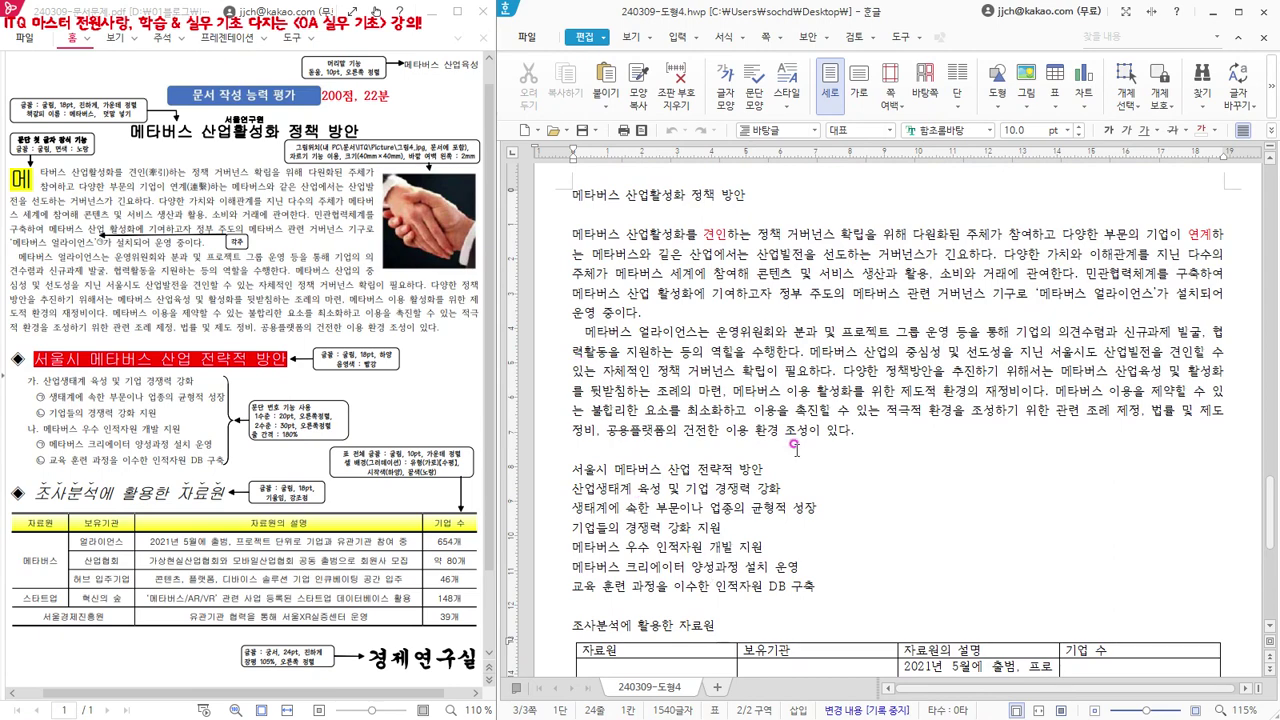
Step: Examine the title "메타버스 산업활성화 정책 방안", the blank line below it and the first body paragraph
scroll(796, 449, down, 5)
scroll(796, 449, down, 3)
scroll(796, 449, up, 4)
scroll(797, 455, up, 4)
click(608, 191)
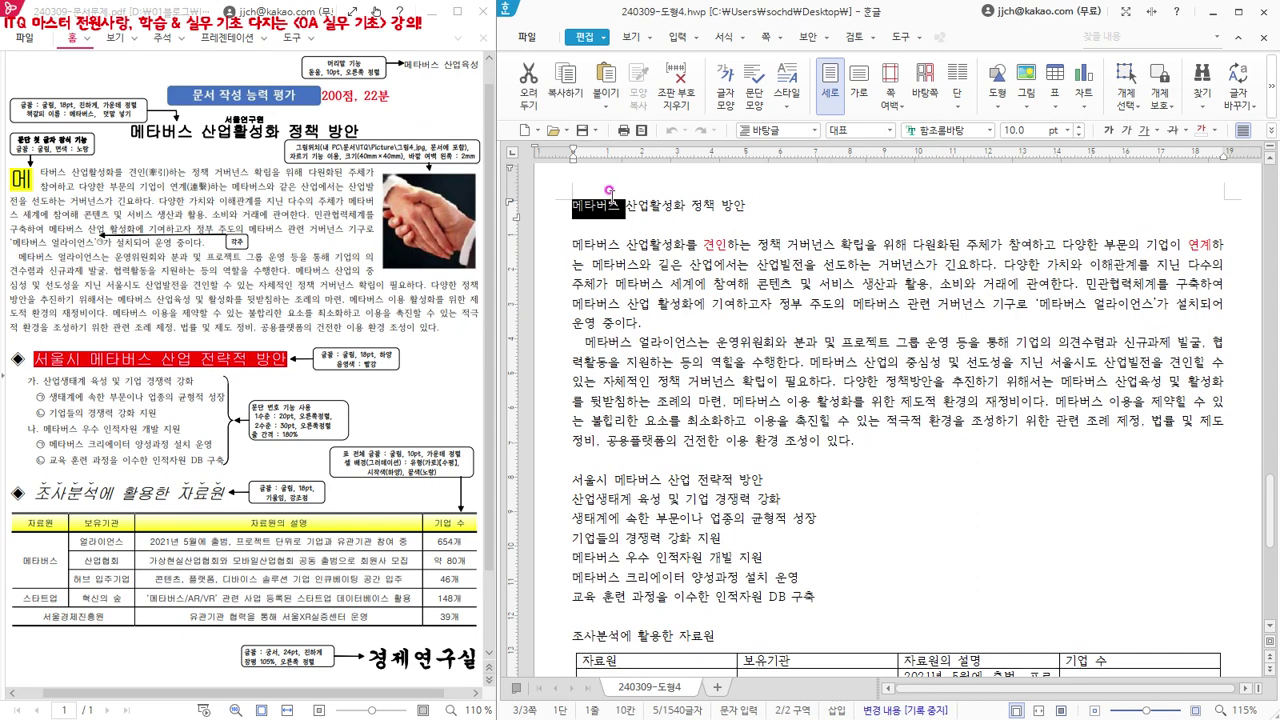
triple_click(608, 191)
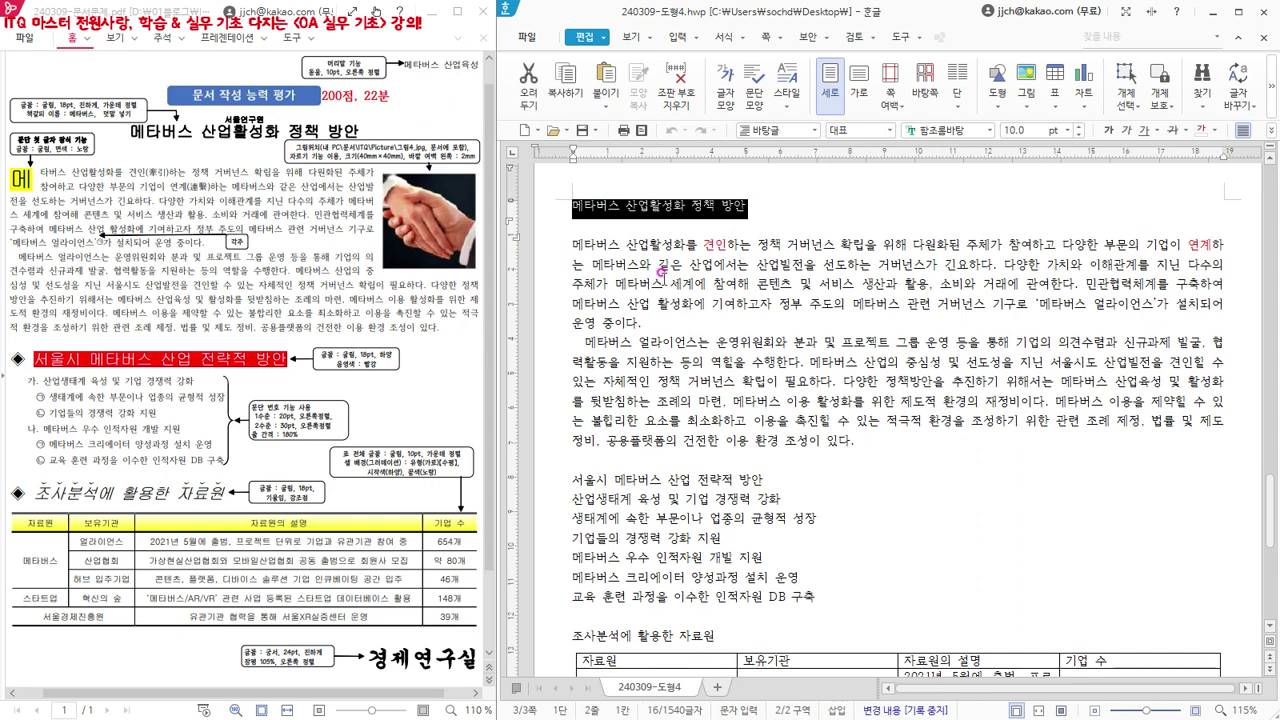
click(652, 193)
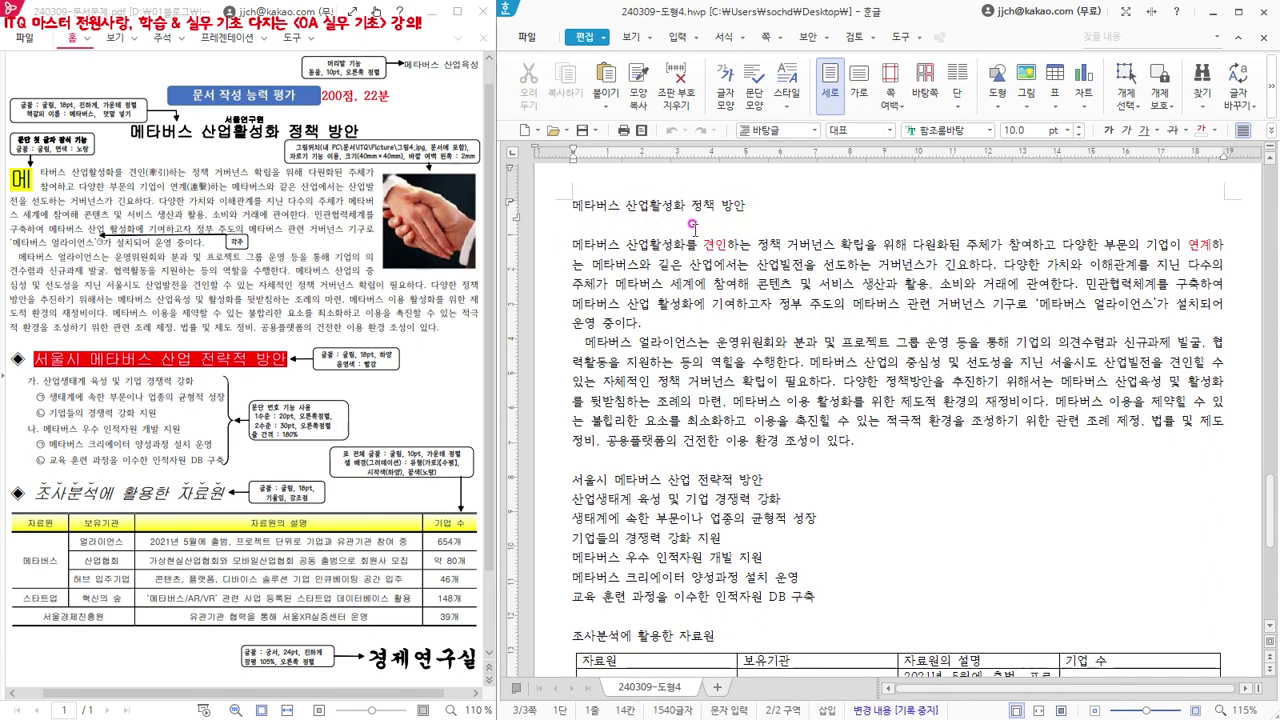
click(558, 226)
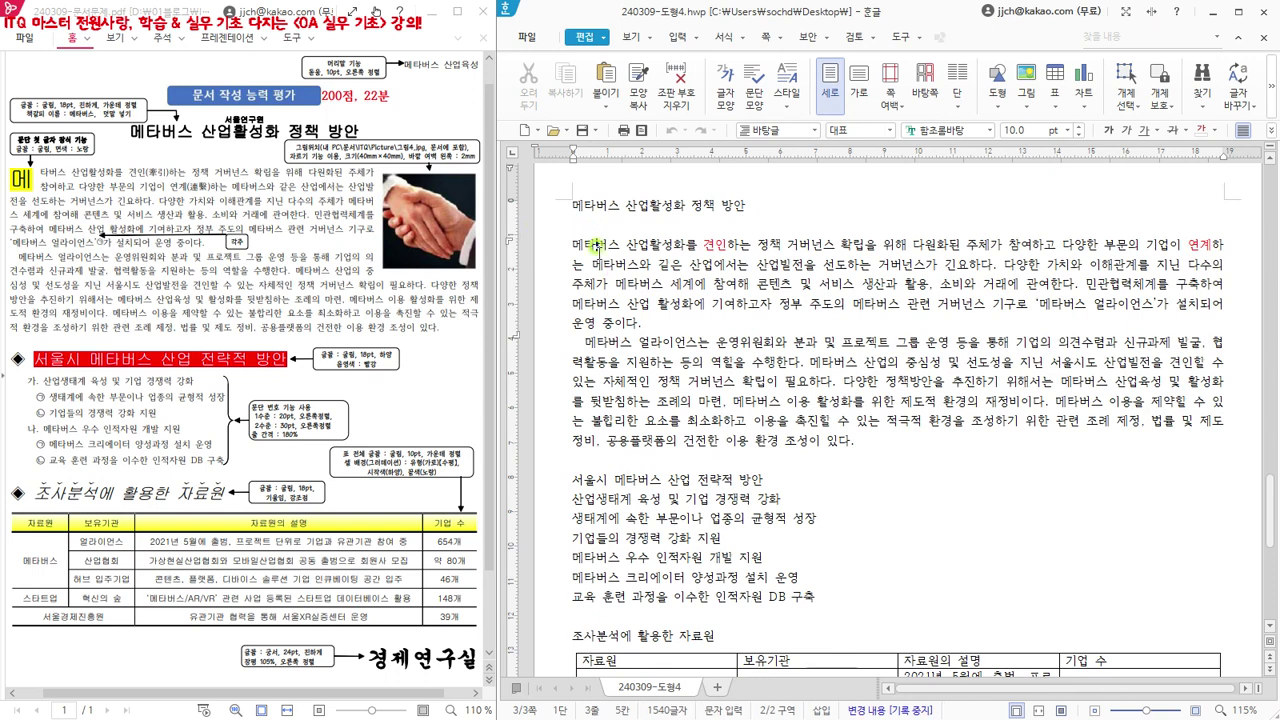
click(568, 243)
triple_click(652, 247)
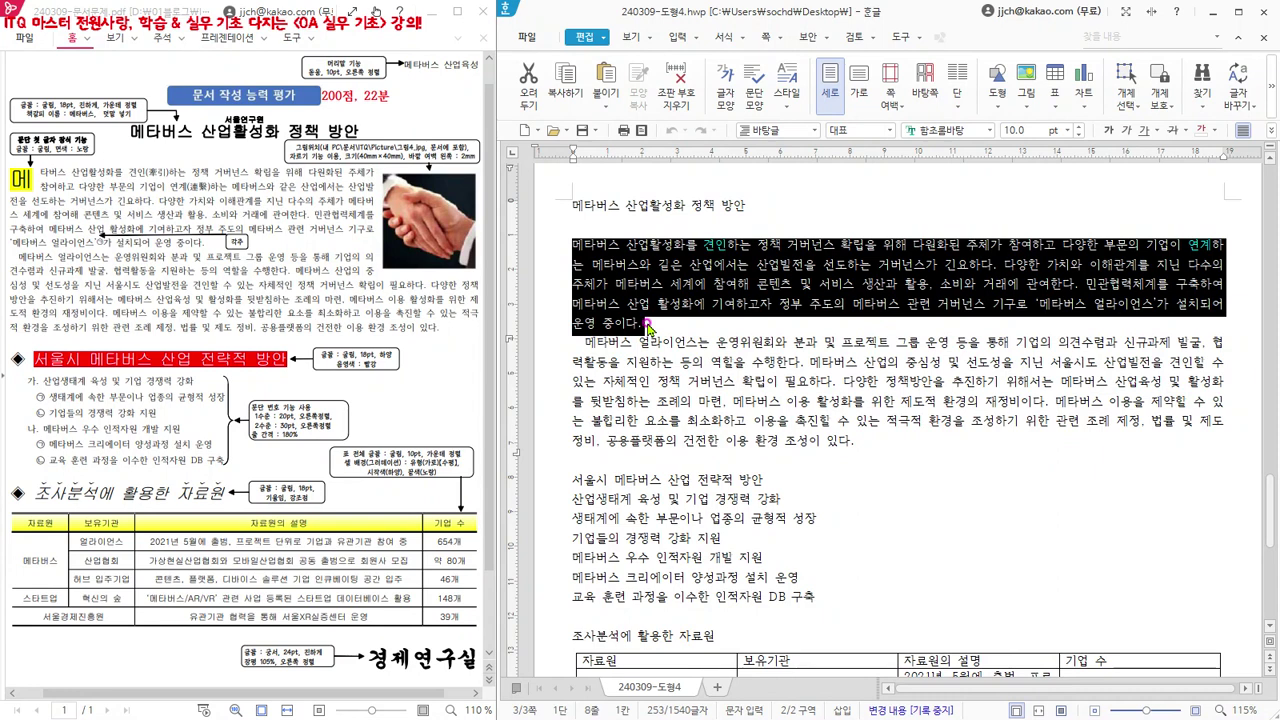
click(697, 287)
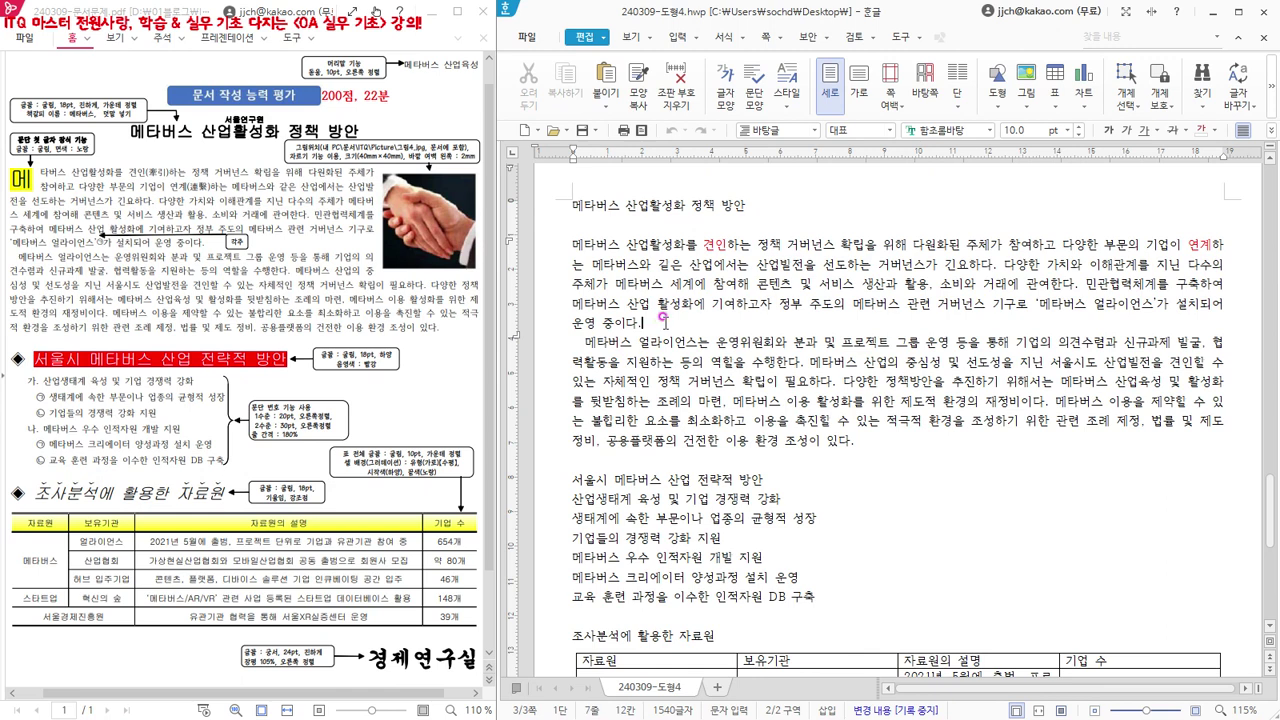
Step: Compare the leading spaces of the second body paragraph with the start of the first paragraph
click(572, 341)
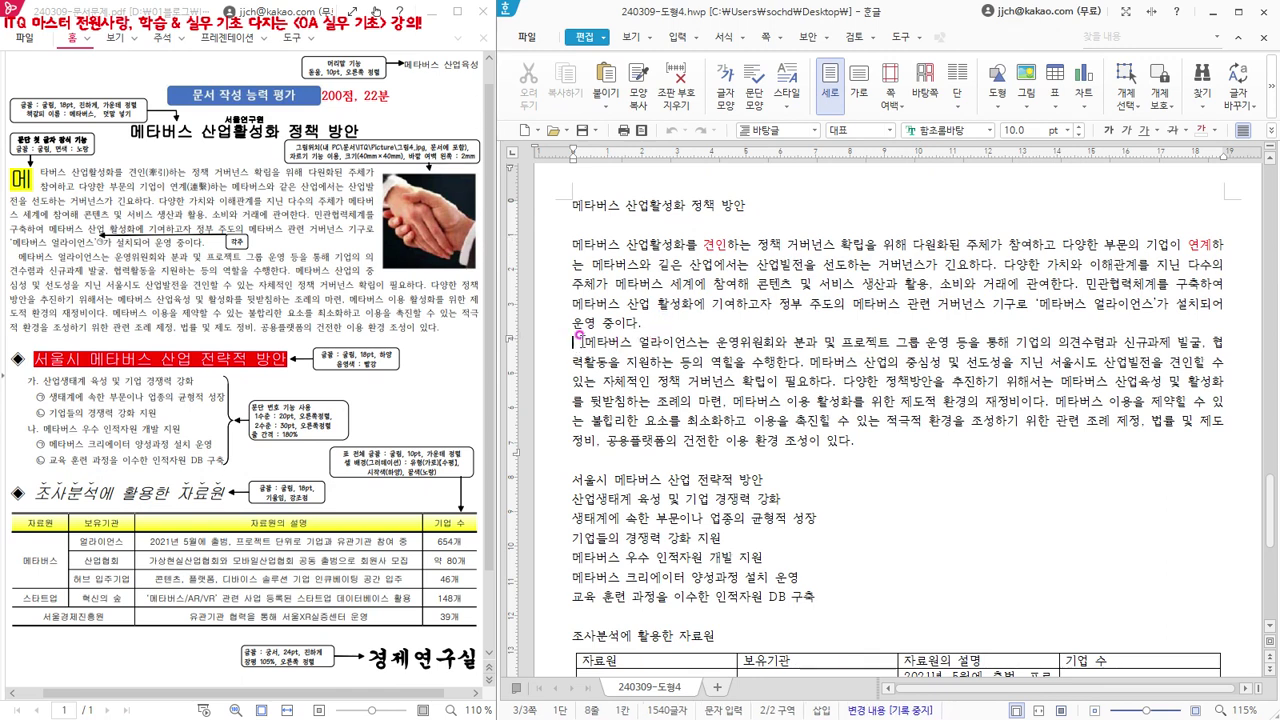
click(585, 341)
triple_click(677, 350)
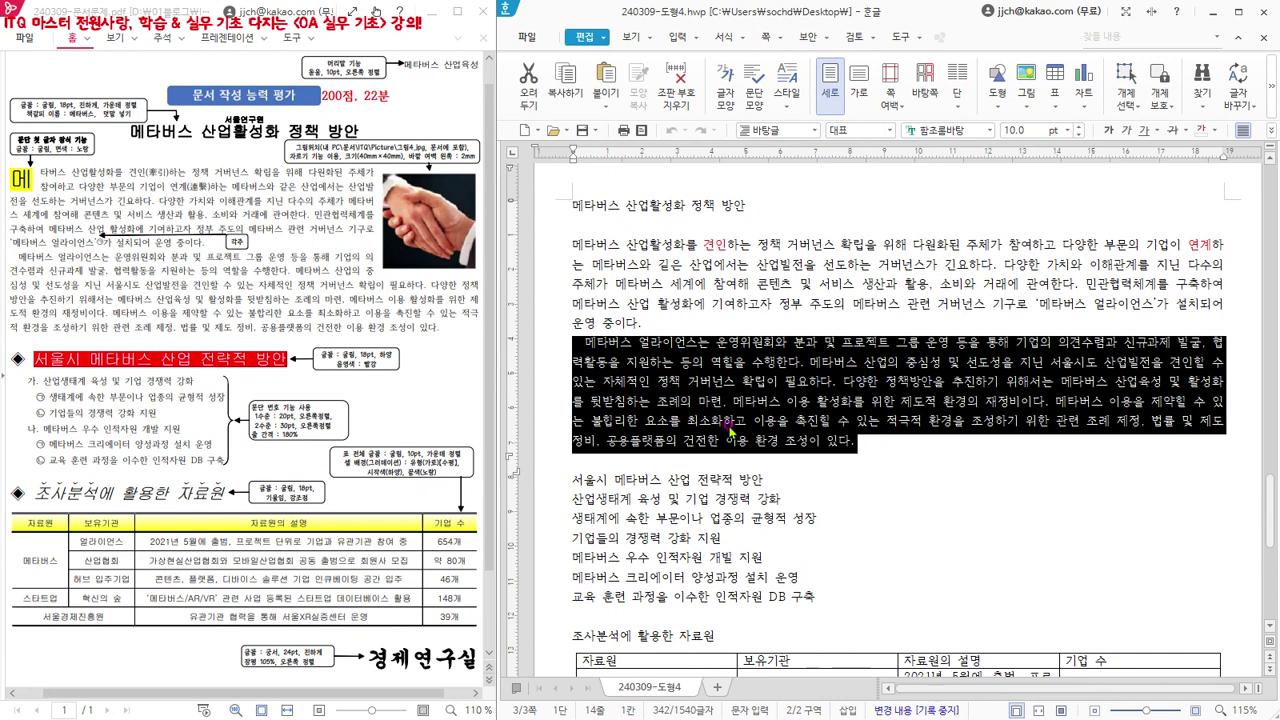
click(568, 241)
triple_click(612, 252)
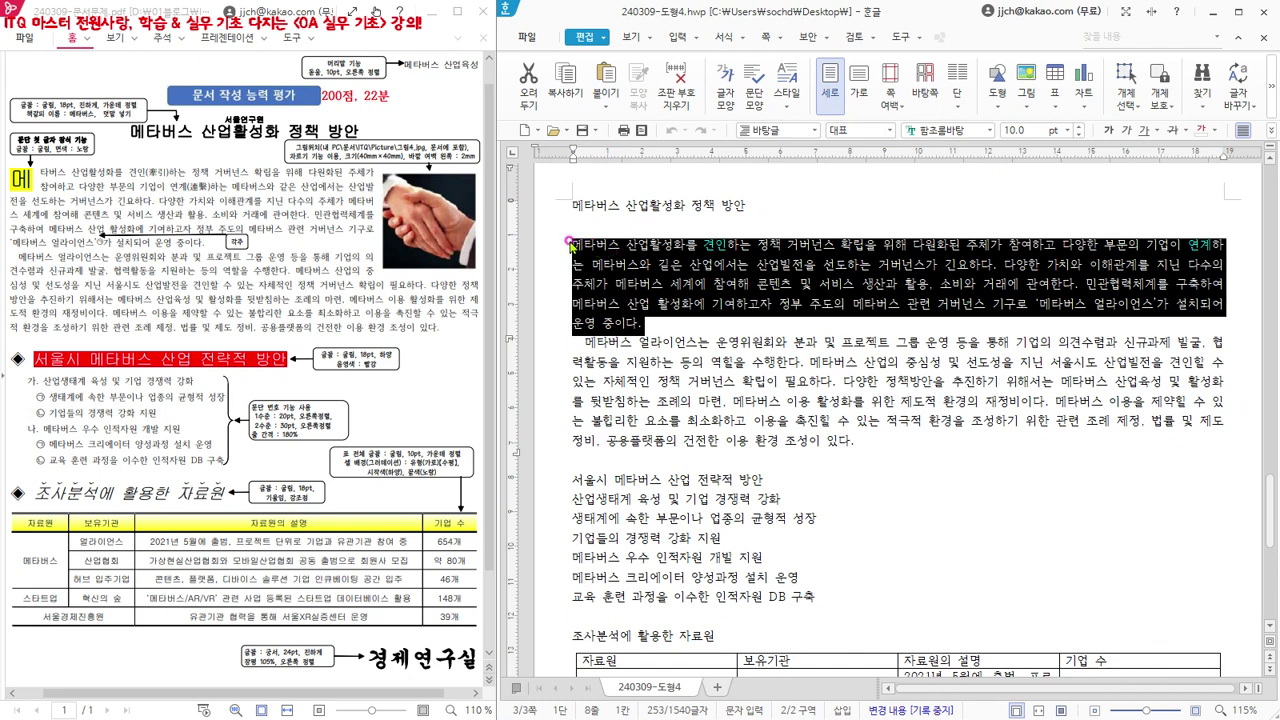
click(580, 248)
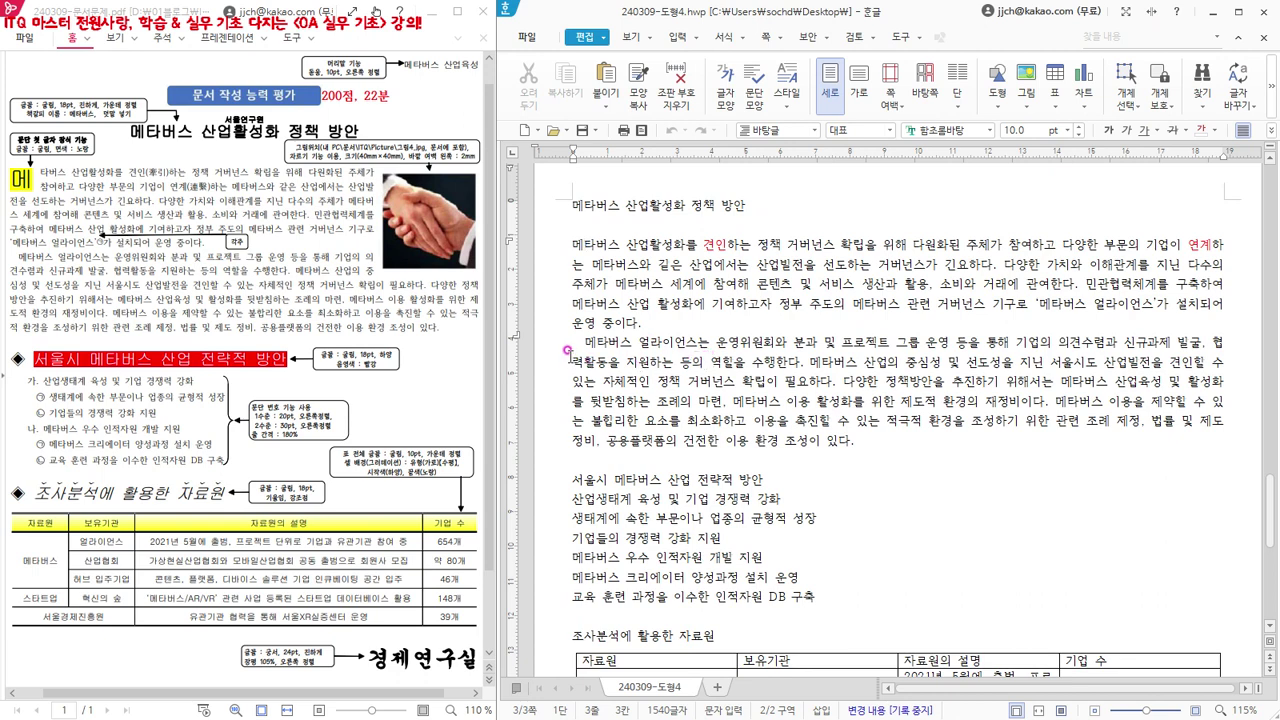
click(579, 340)
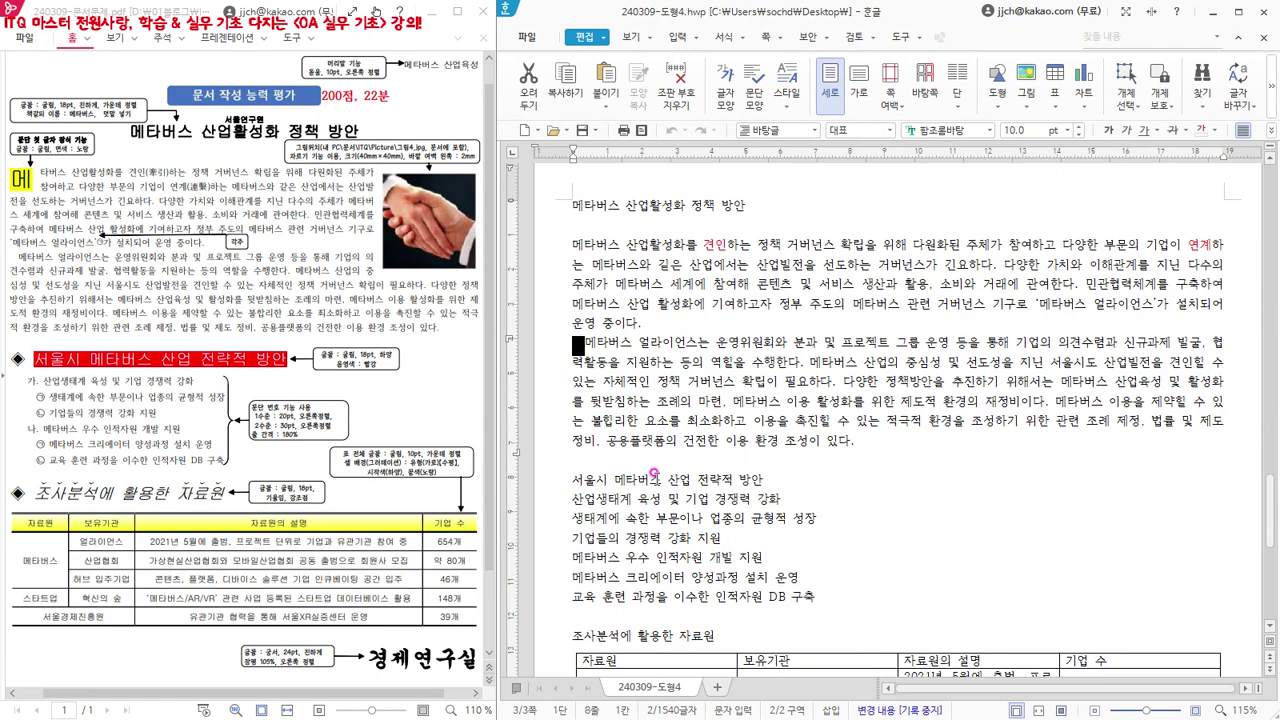
click(768, 402)
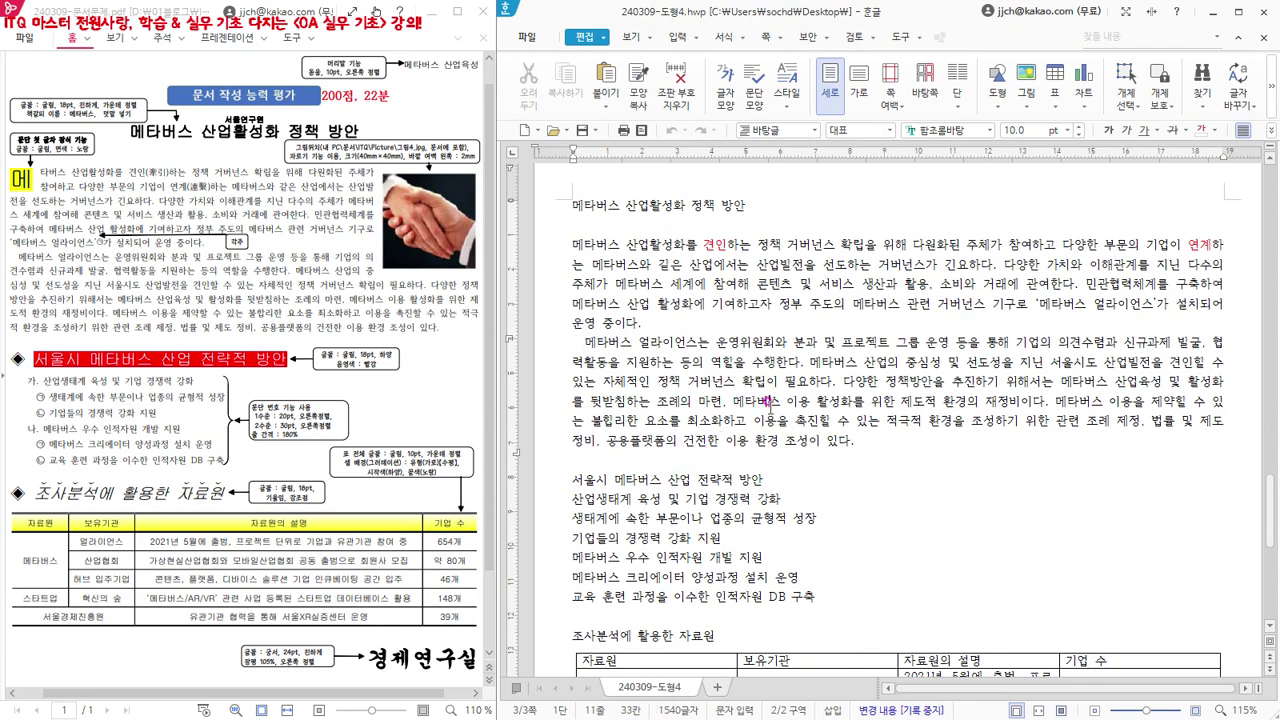
scroll(768, 402, down, 1)
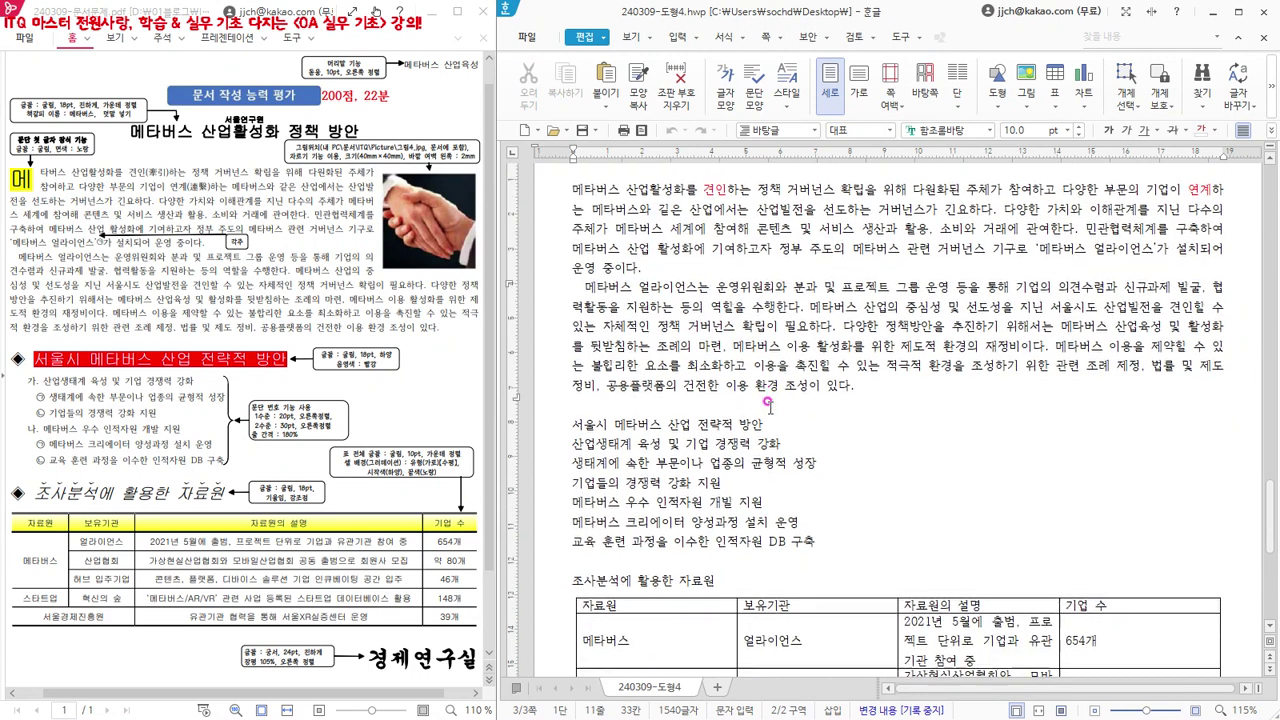
Step: Examine the blank line after the body text and the subheadings "서울시 메타버스 산업 전략적 방안" and "조사분석에 활용한 자료원"
click(875, 385)
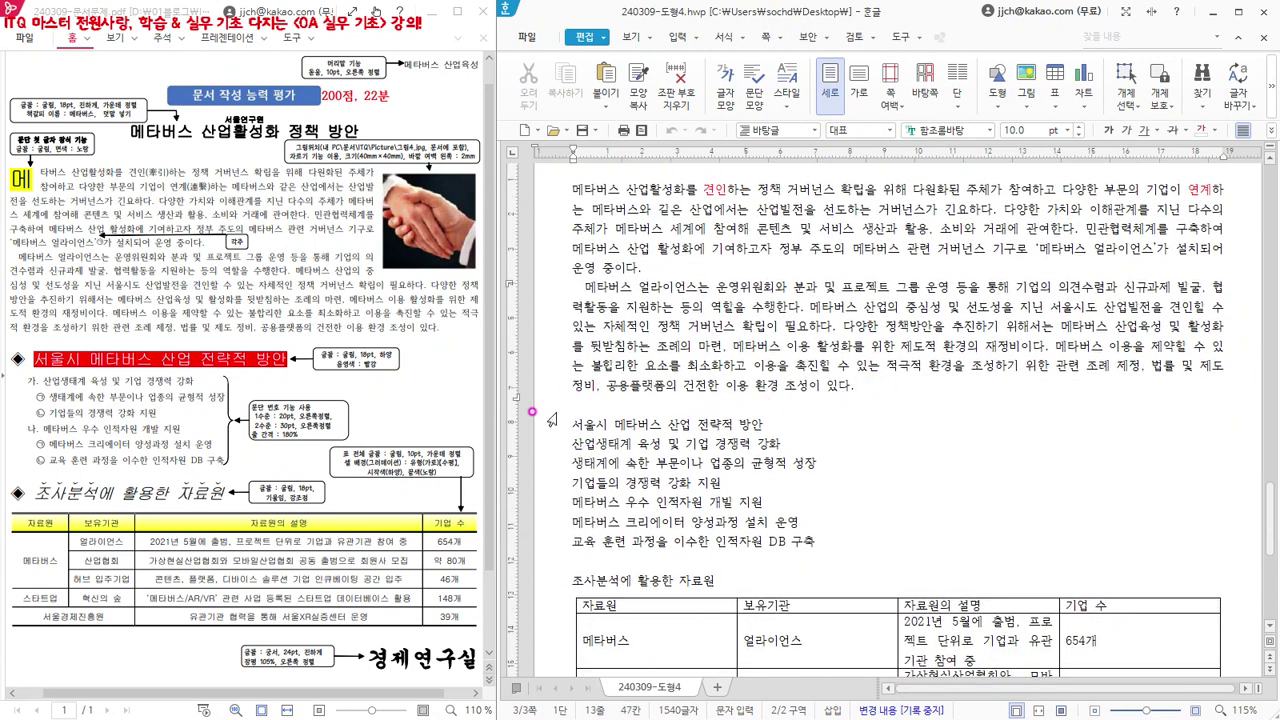
click(582, 411)
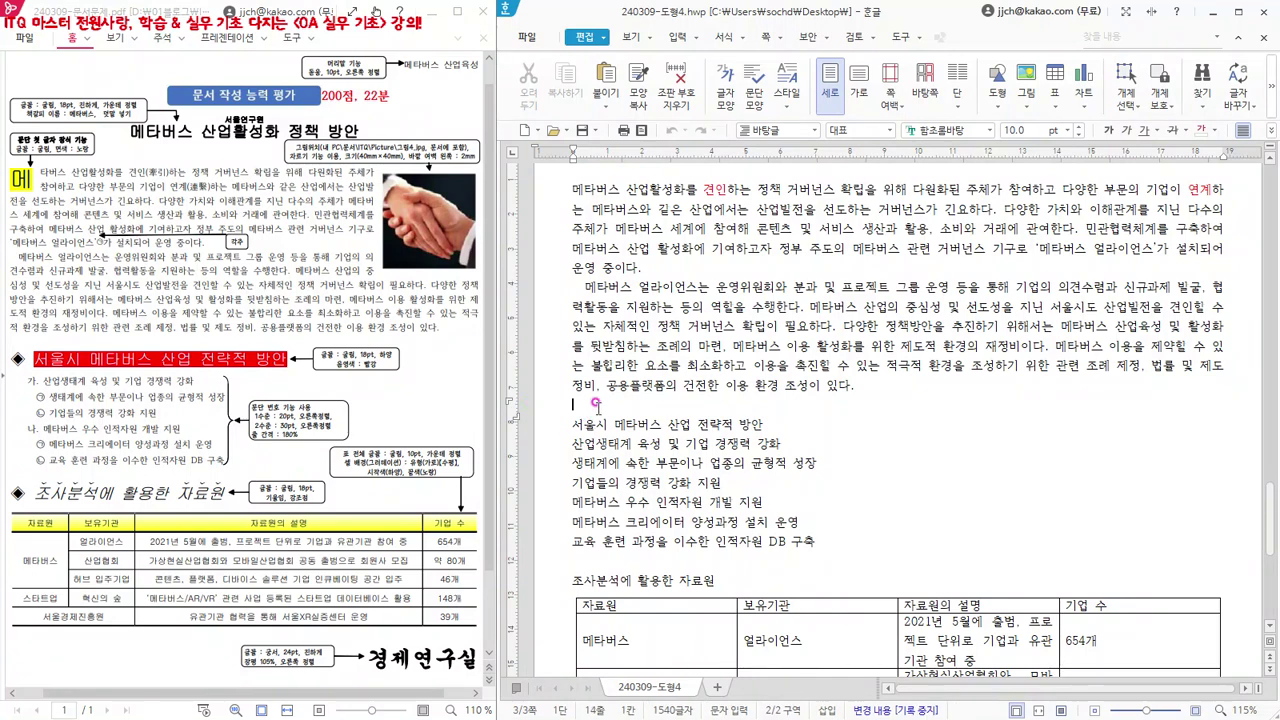
scroll(778, 462, down, 1)
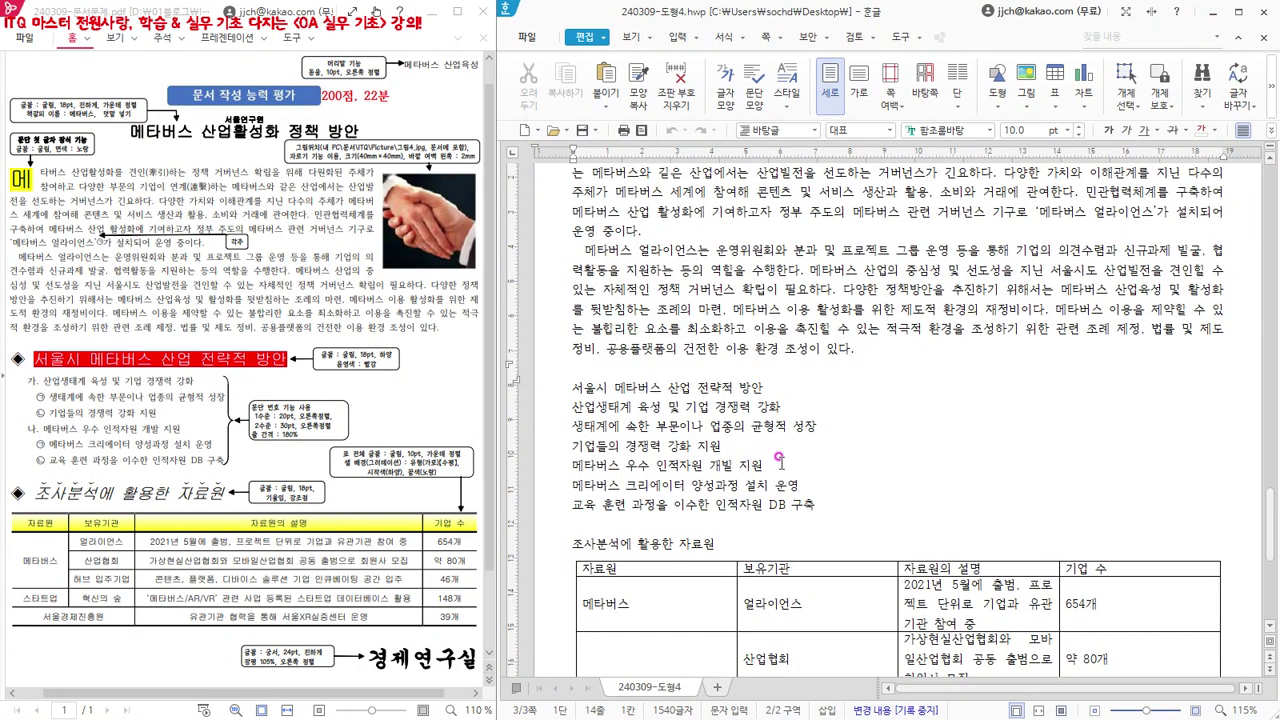
triple_click(608, 386)
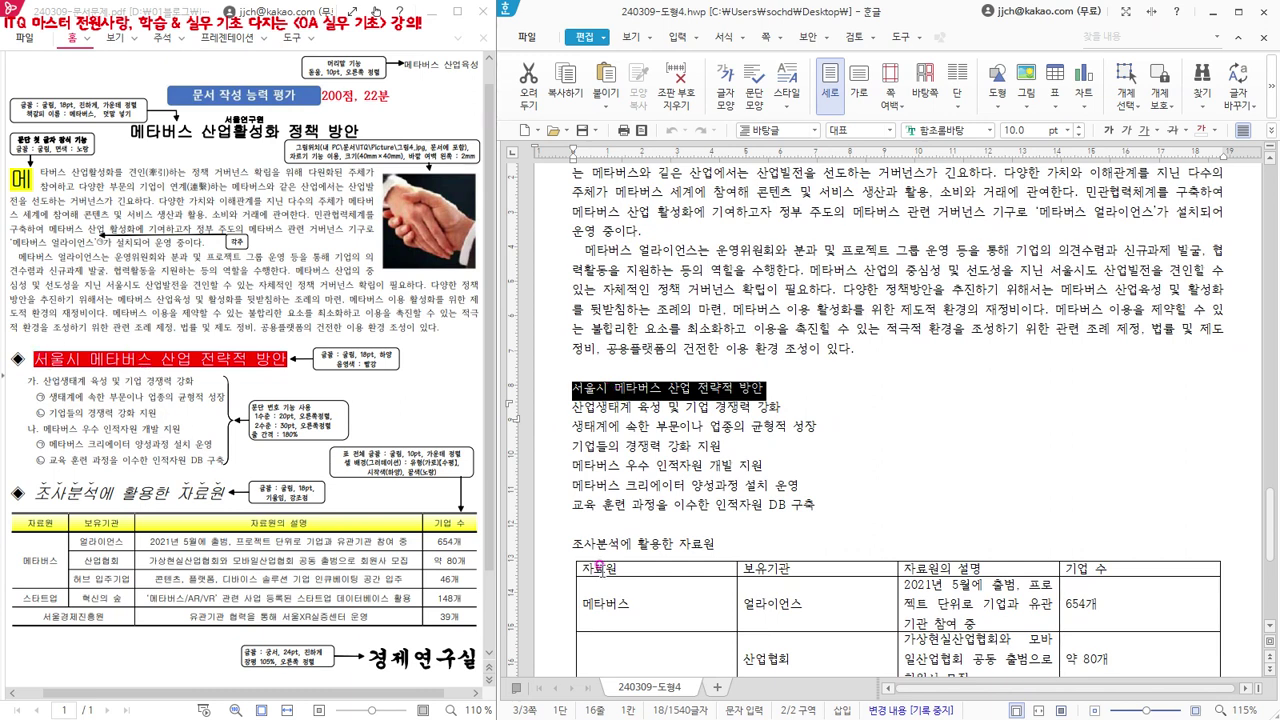
click(645, 545)
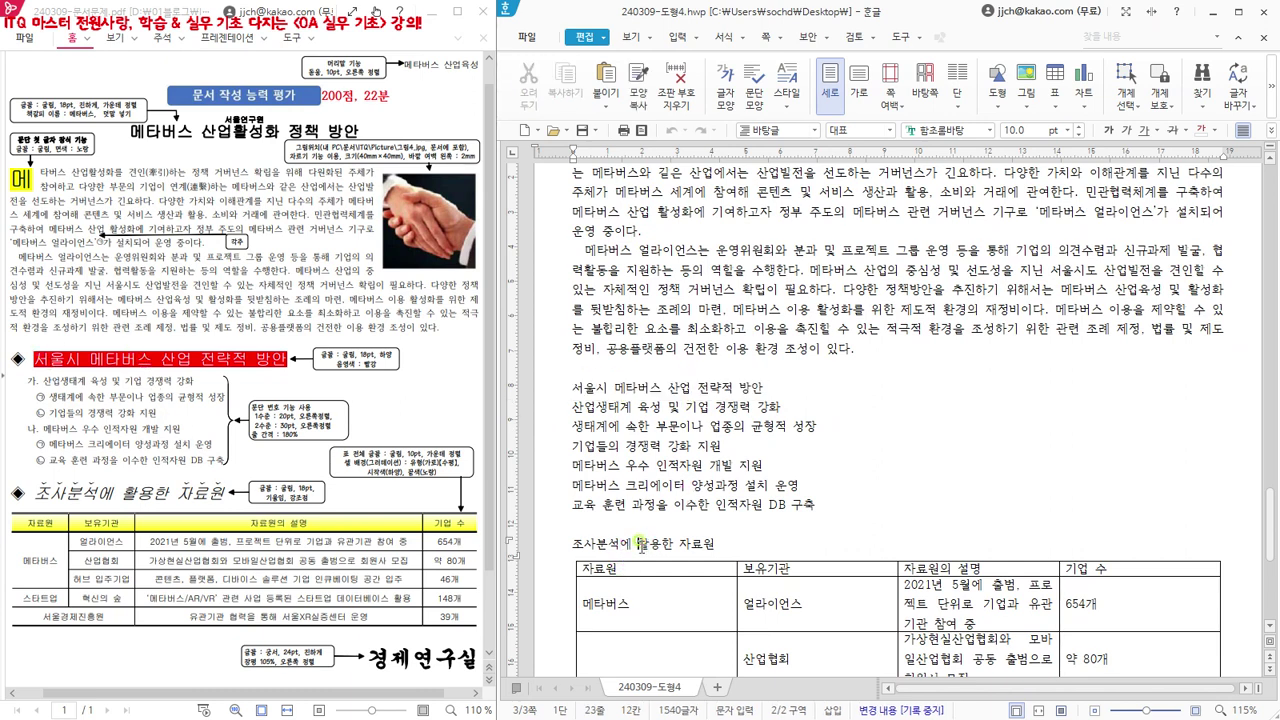
triple_click(643, 546)
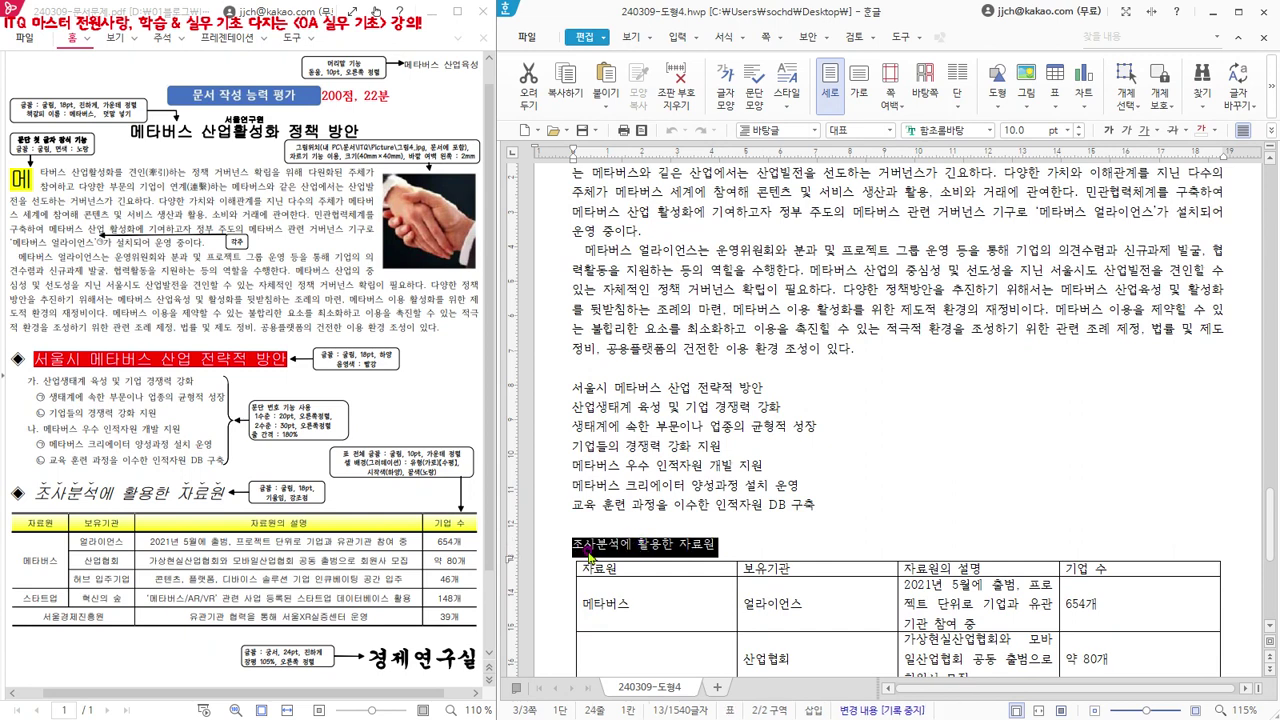
triple_click(614, 386)
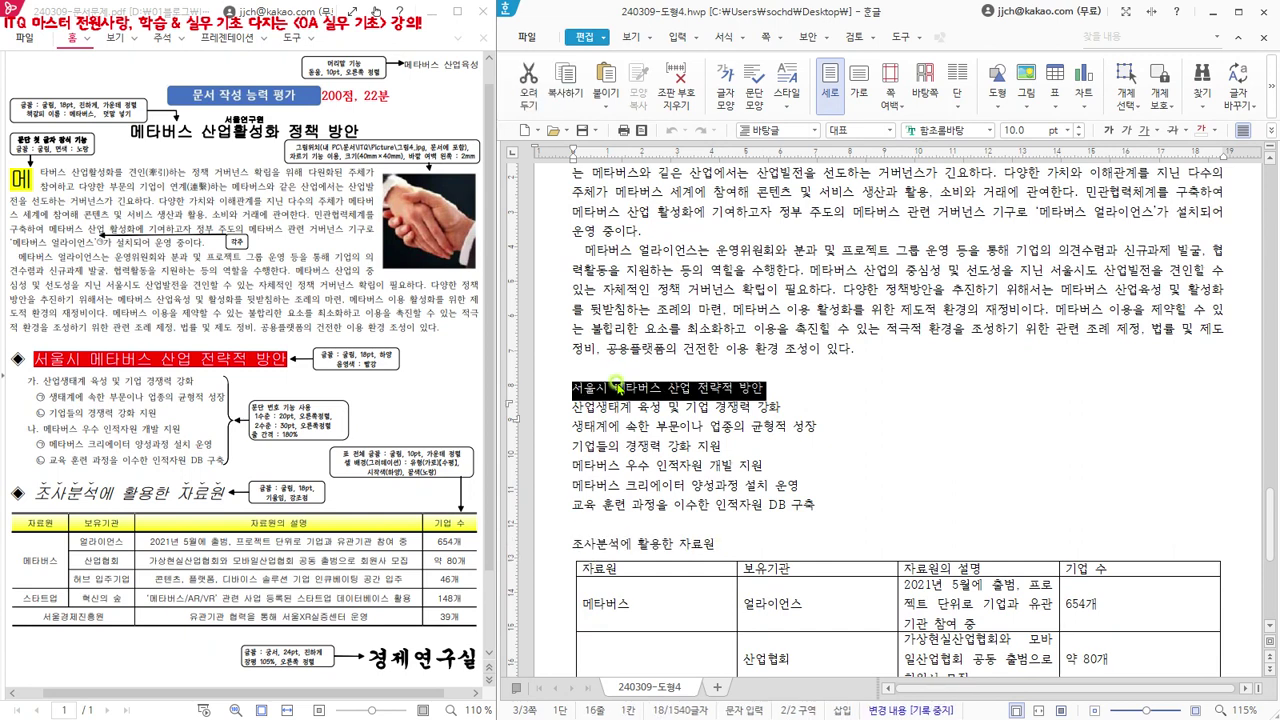
triple_click(620, 544)
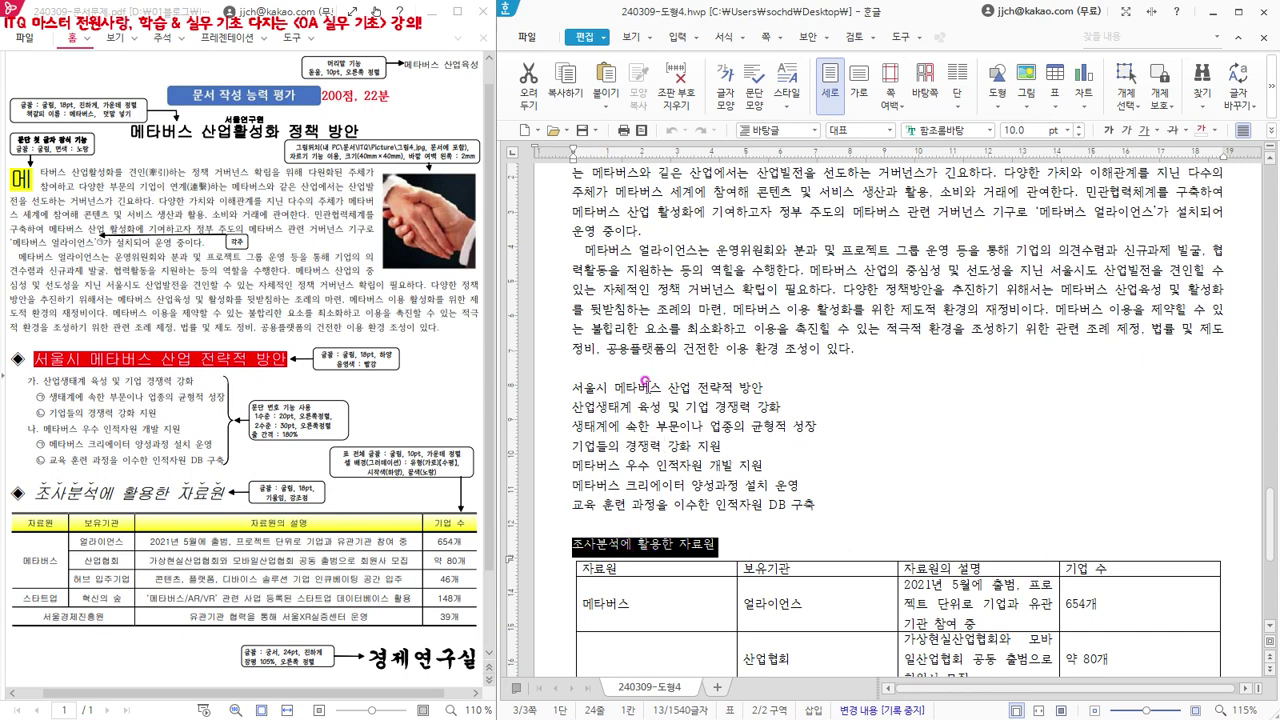
Step: Review the six list lines, the data table and the closing line "경제연구실" against the PDF exam sheet
drag(576, 406, 820, 506)
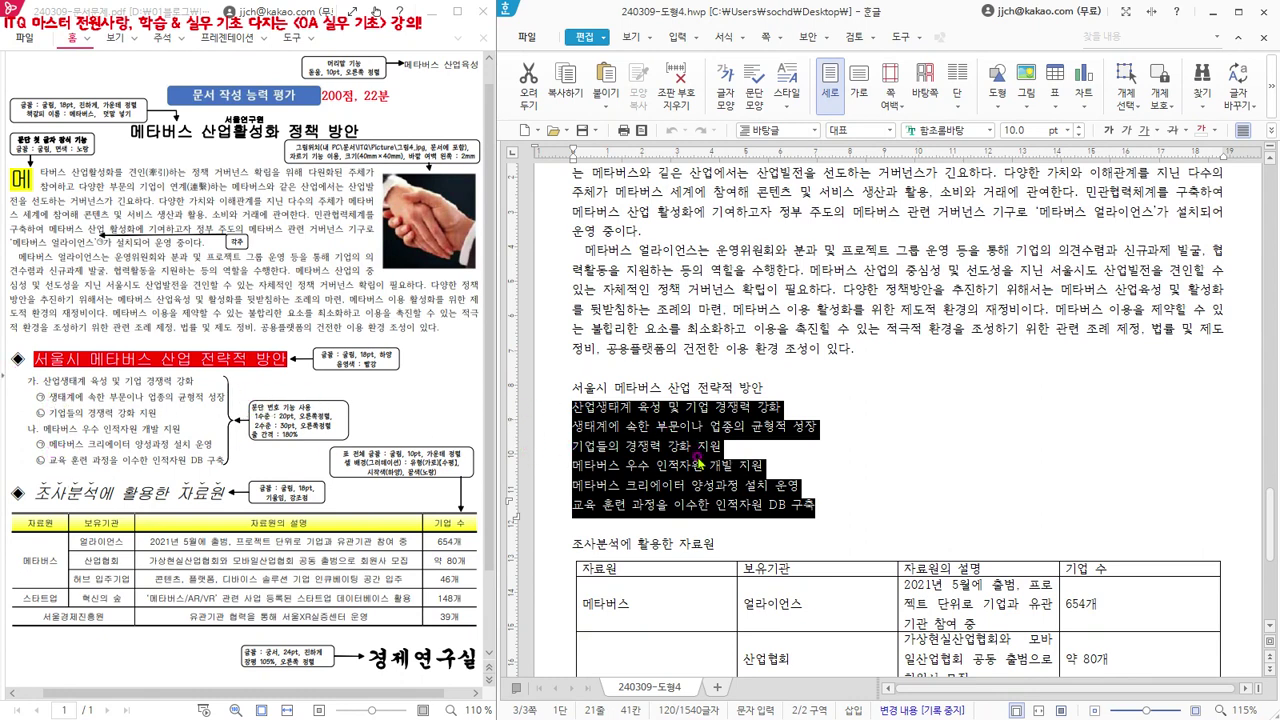
scroll(697, 462, down, 2)
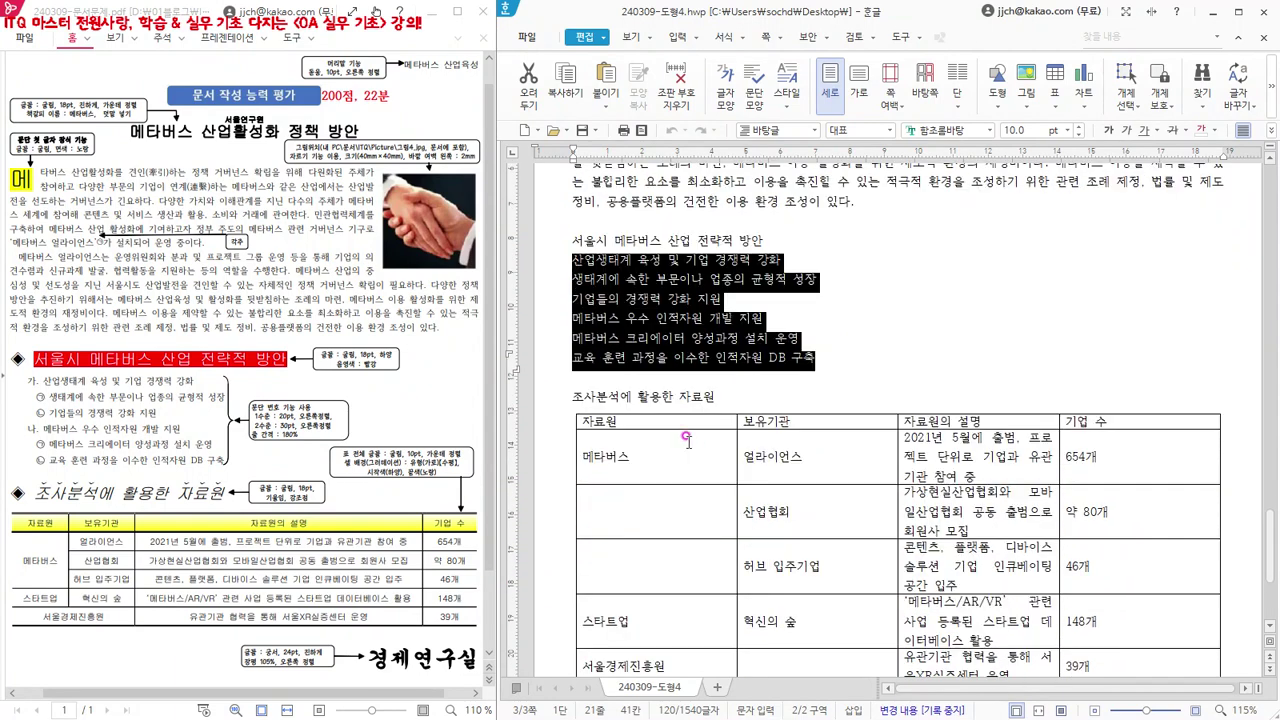
click(633, 398)
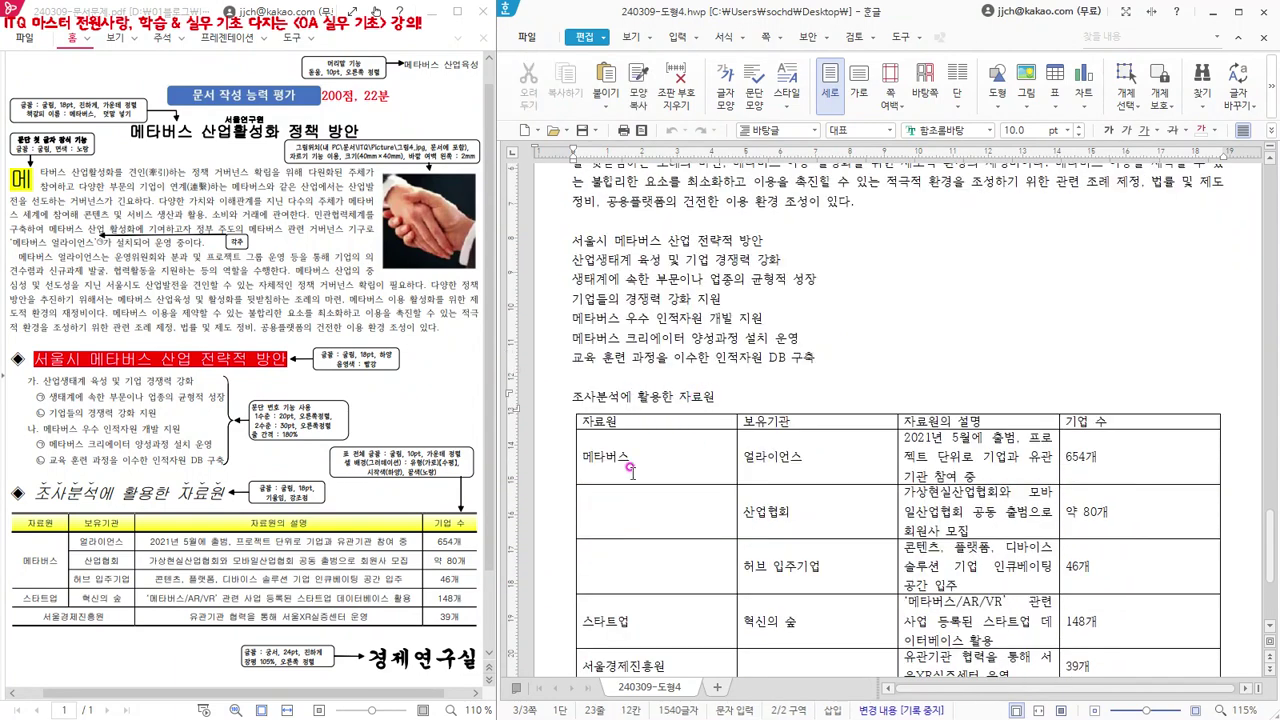
scroll(643, 454, down, 1)
scroll(642, 454, down, 1)
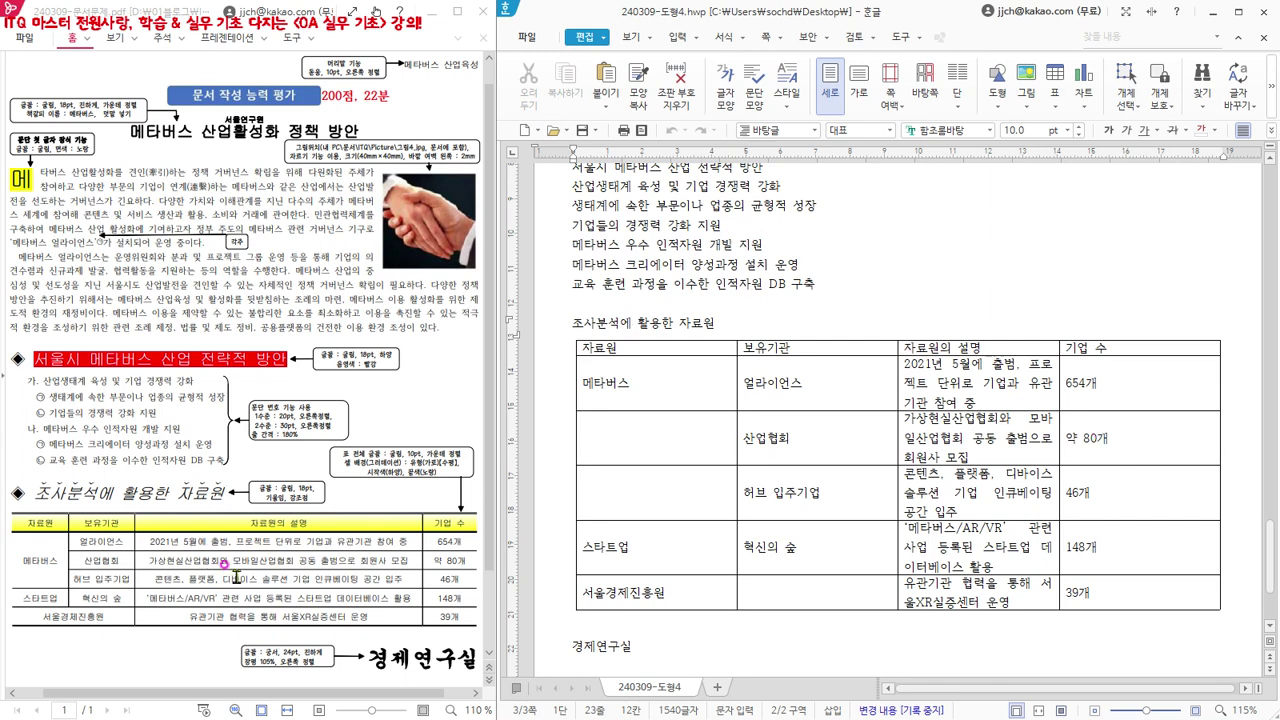
scroll(228, 565, down, 2)
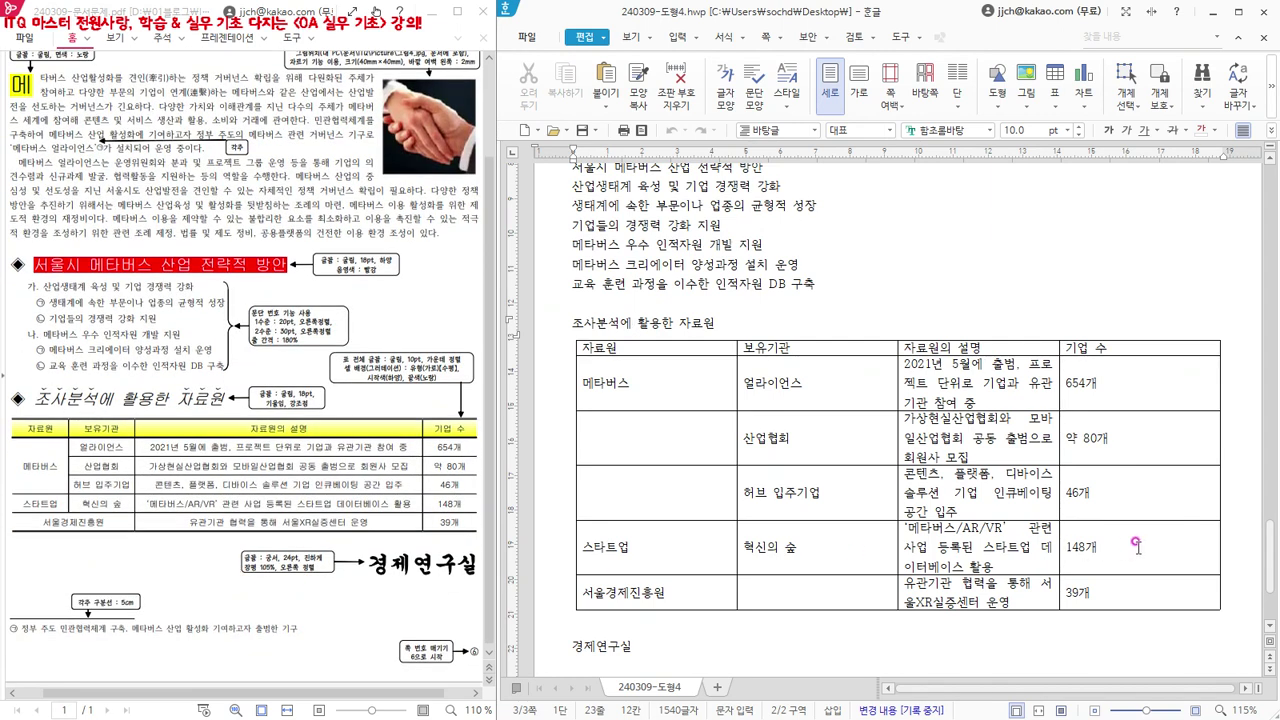
click(600, 626)
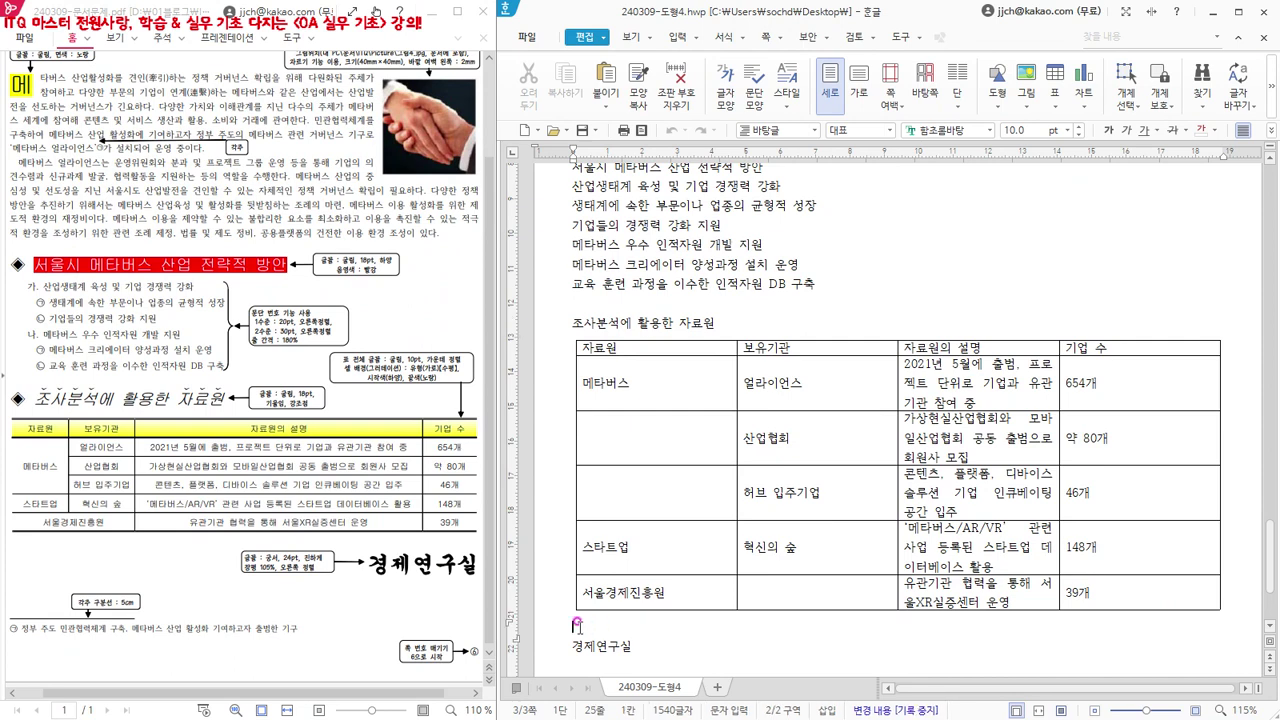
click(590, 642)
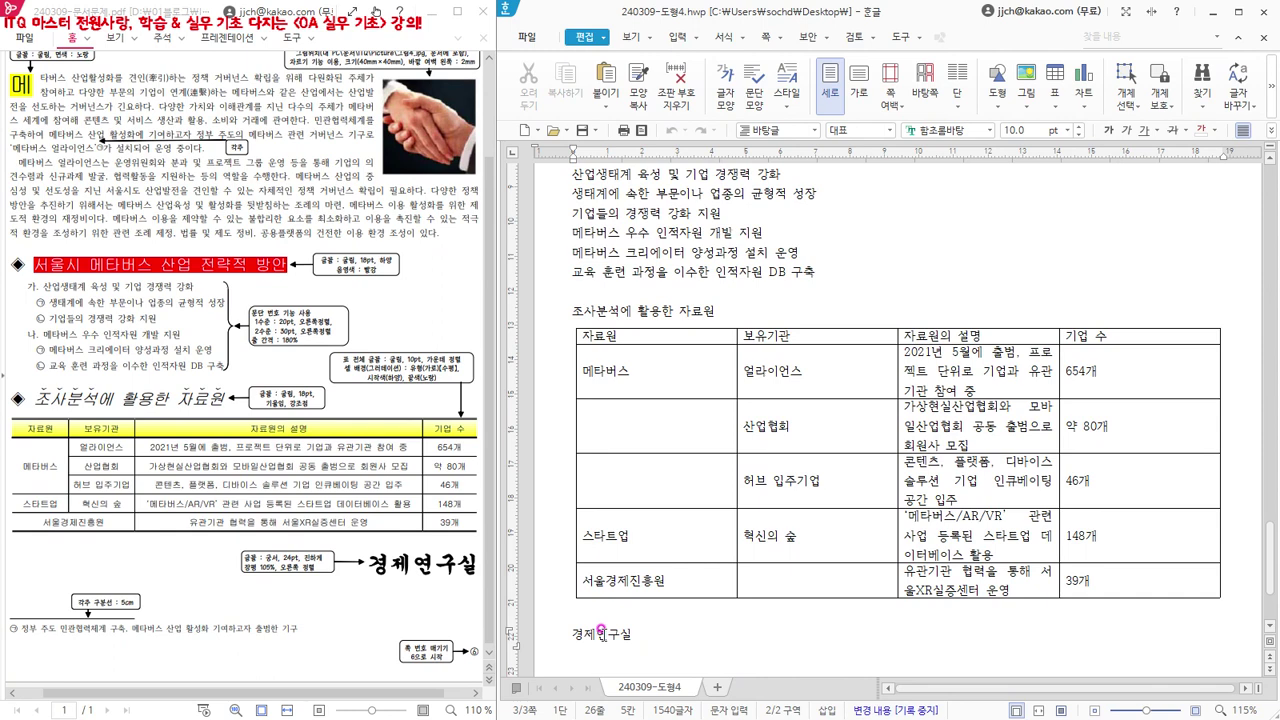
drag(599, 628, 602, 640)
scroll(830, 571, up, 2)
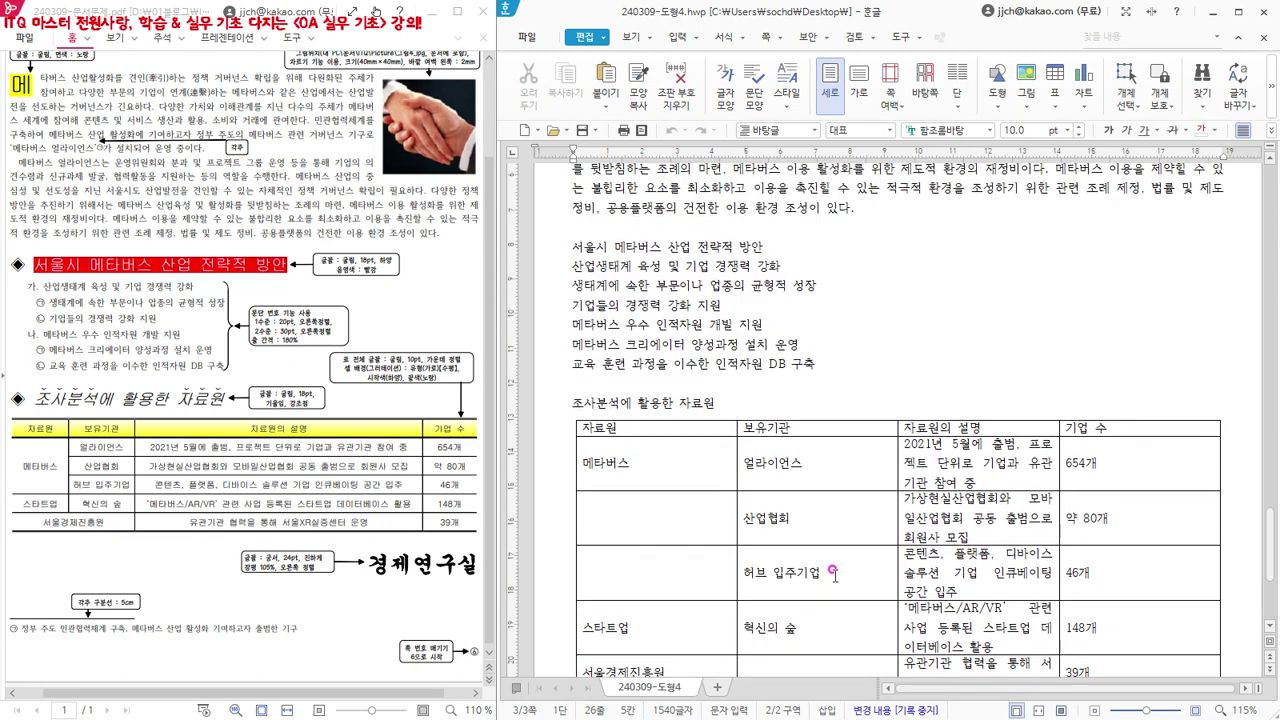
scroll(832, 571, up, 5)
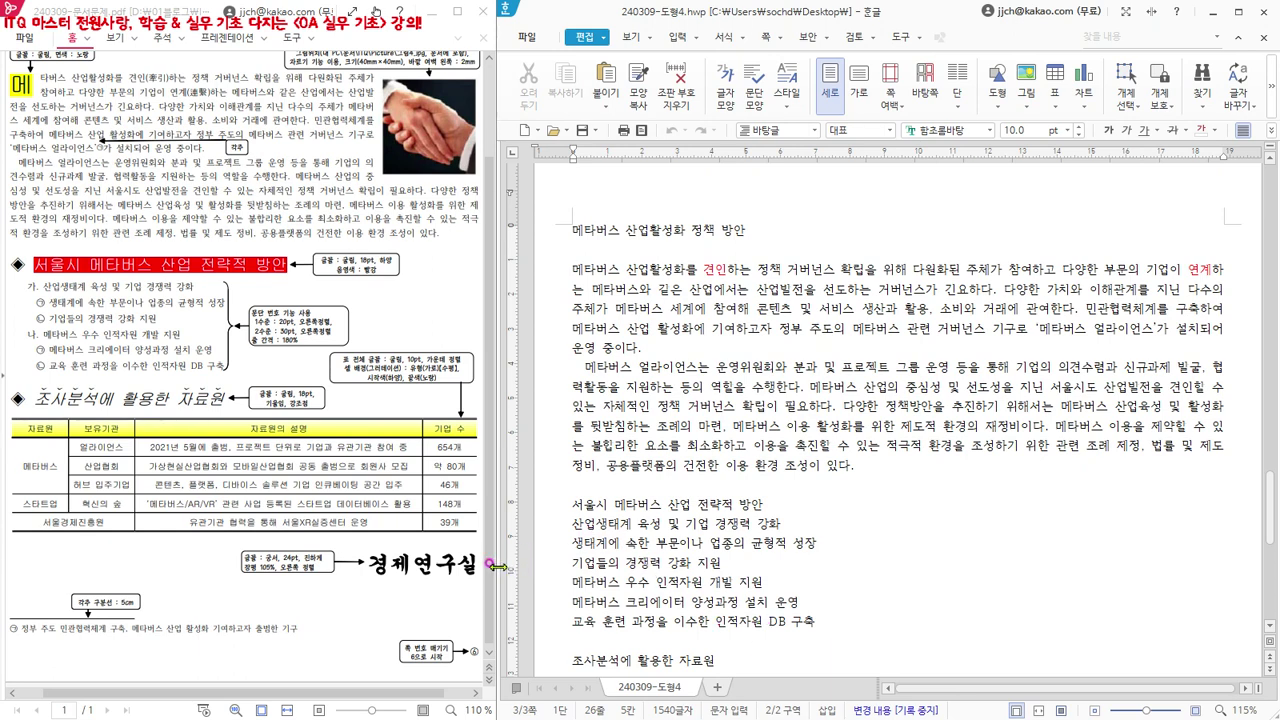
Step: Open the hanja conversion for the word "견인" in the first body paragraph and choose the hanja 牽引
scroll(491, 545, up, 1)
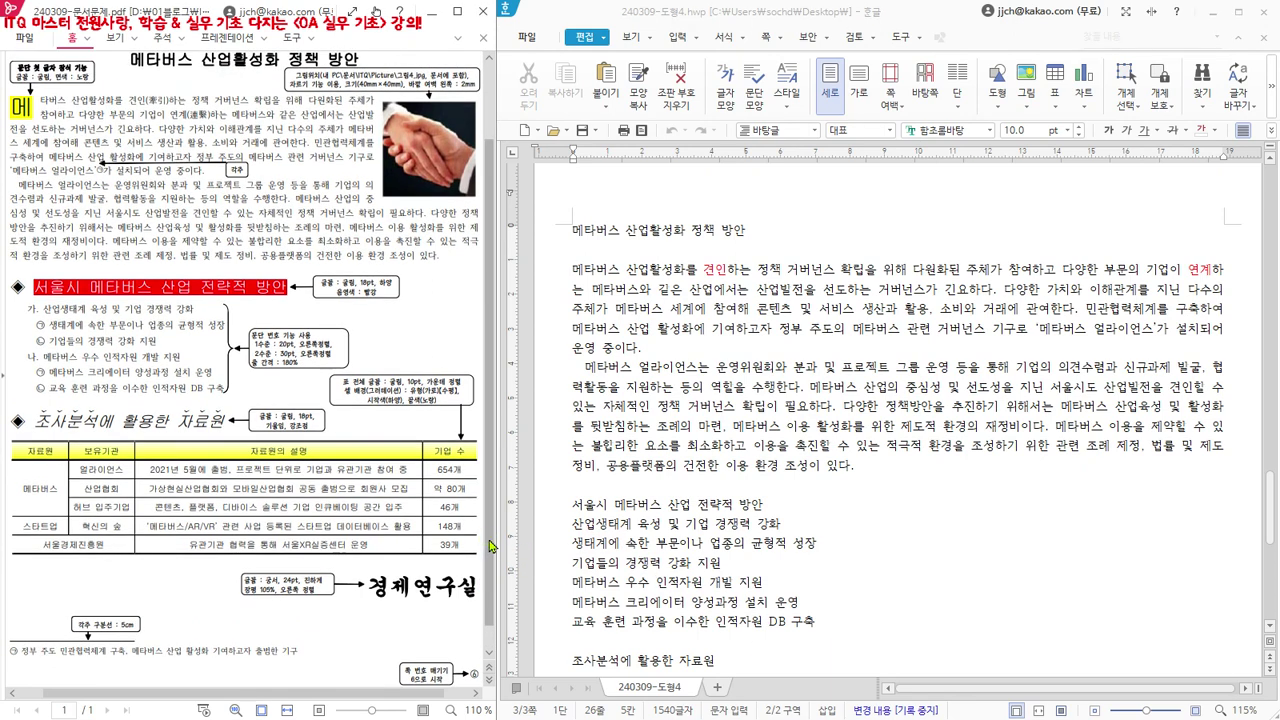
scroll(491, 545, up, 2)
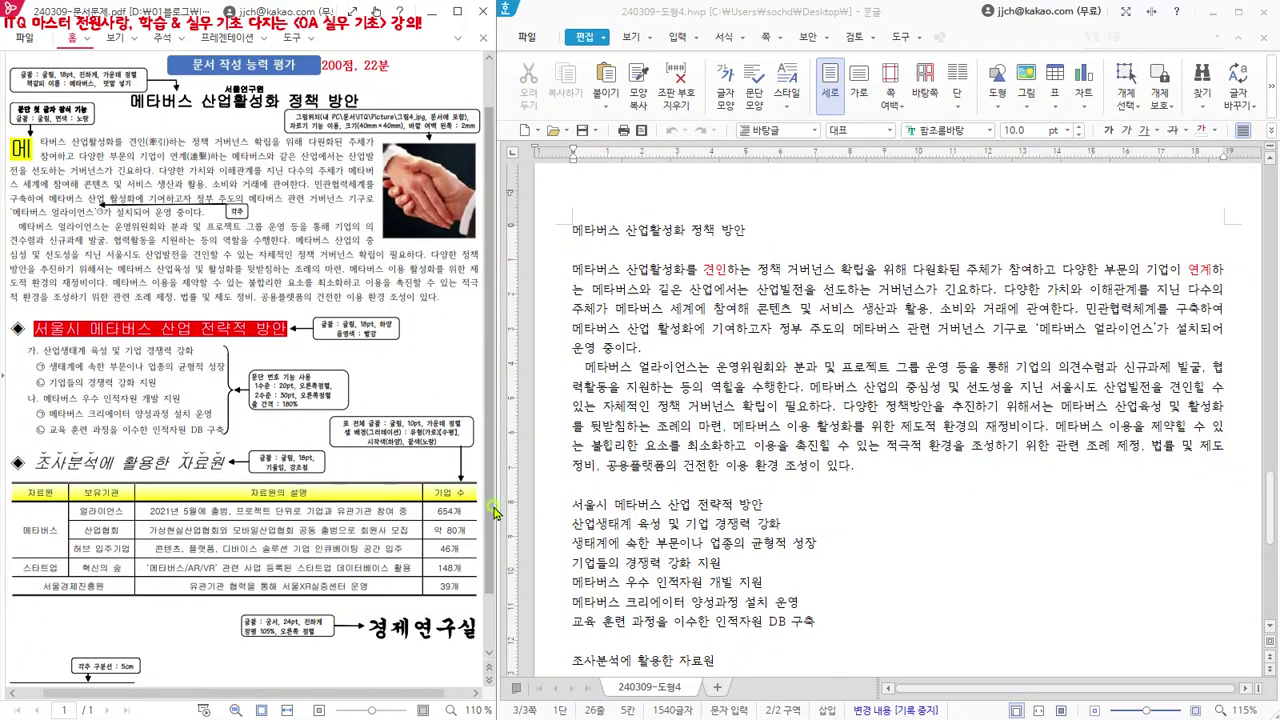
scroll(493, 511, up, 1)
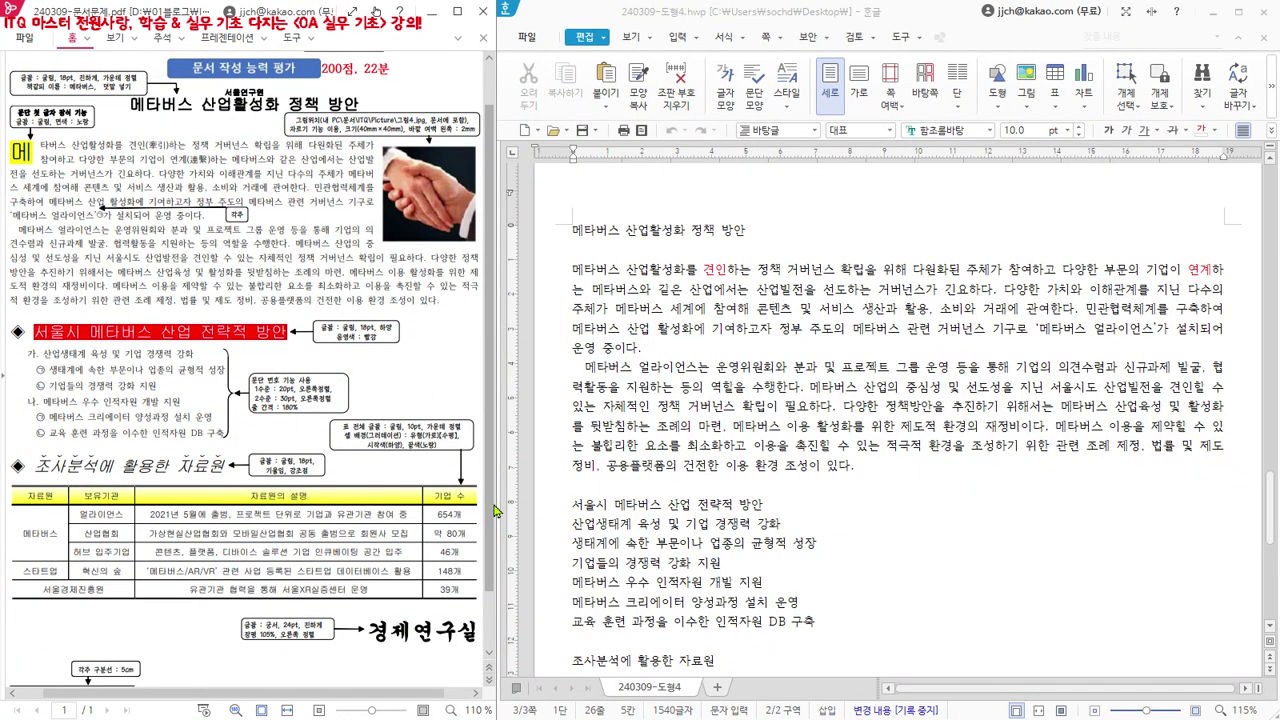
scroll(493, 511, up, 2)
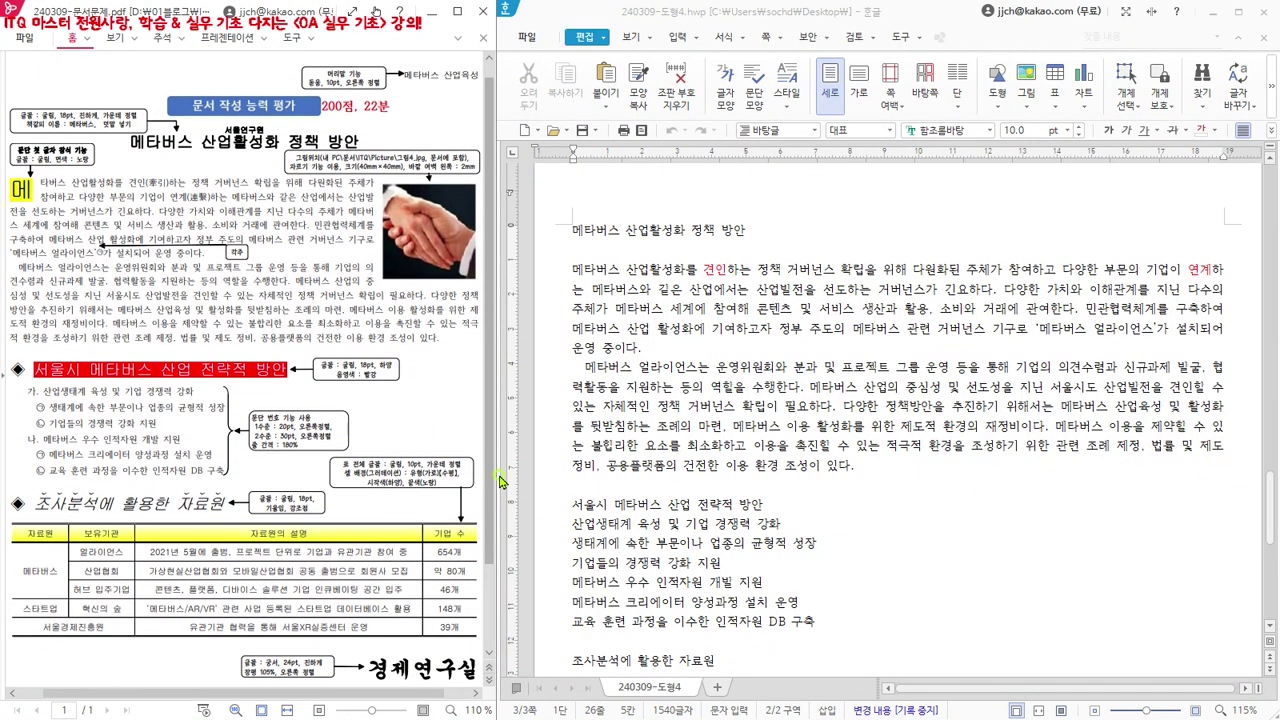
scroll(500, 480, down, 1)
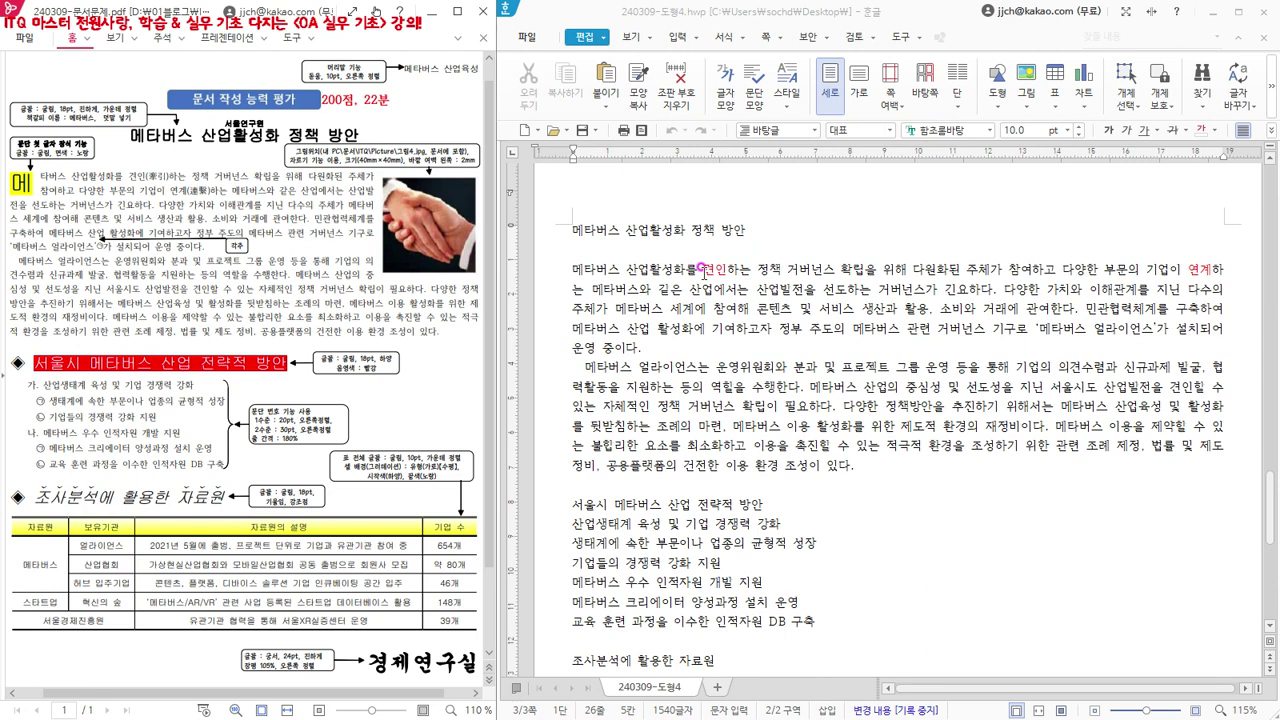
drag(703, 267, 720, 272)
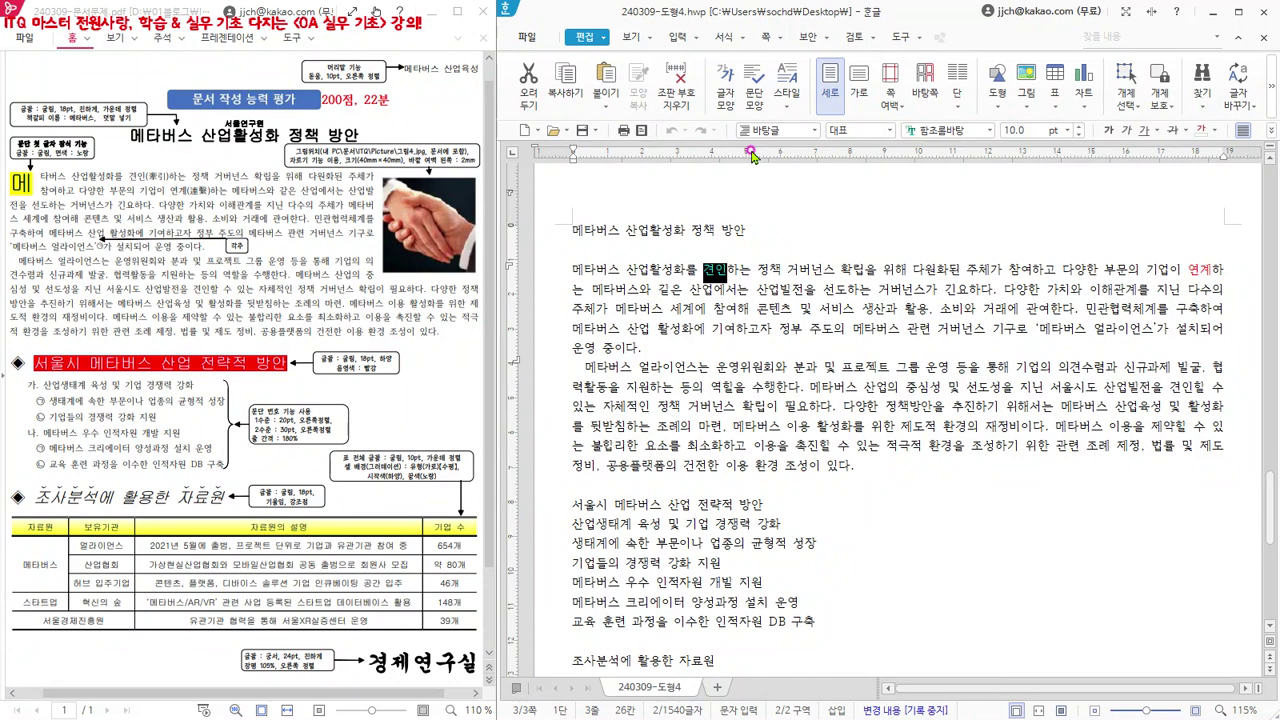
click(1236, 98)
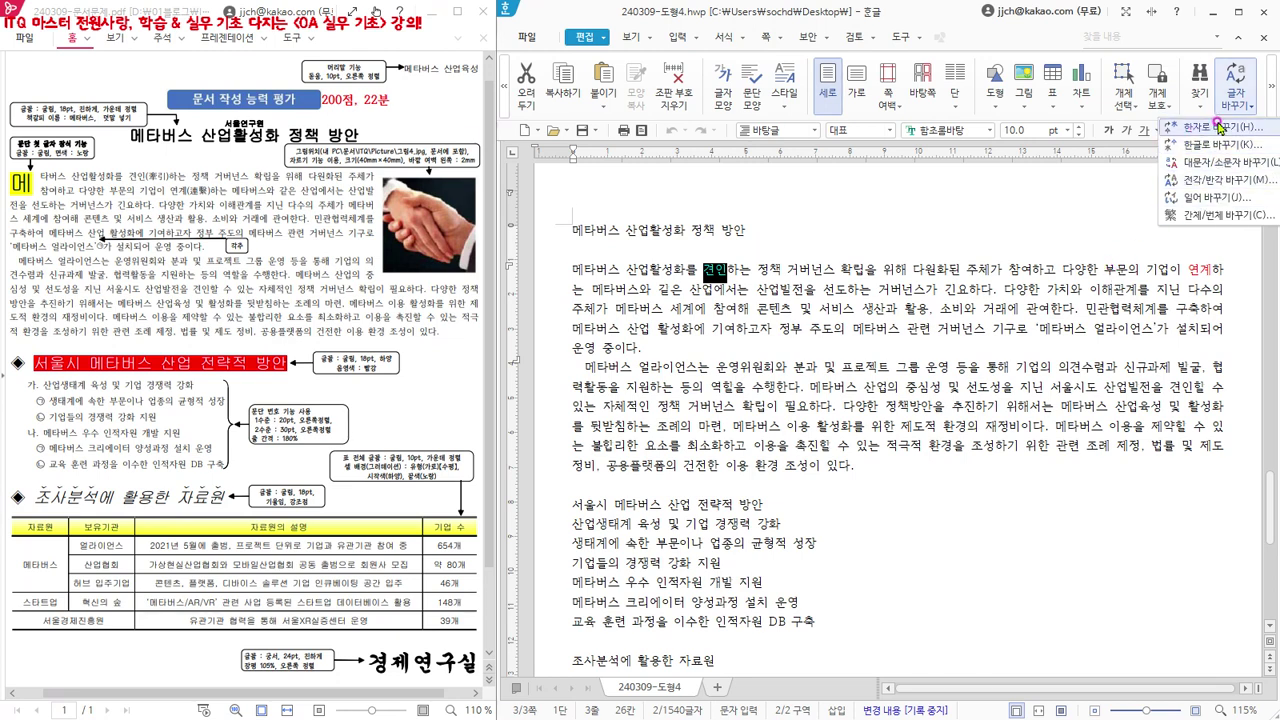
key(Escape)
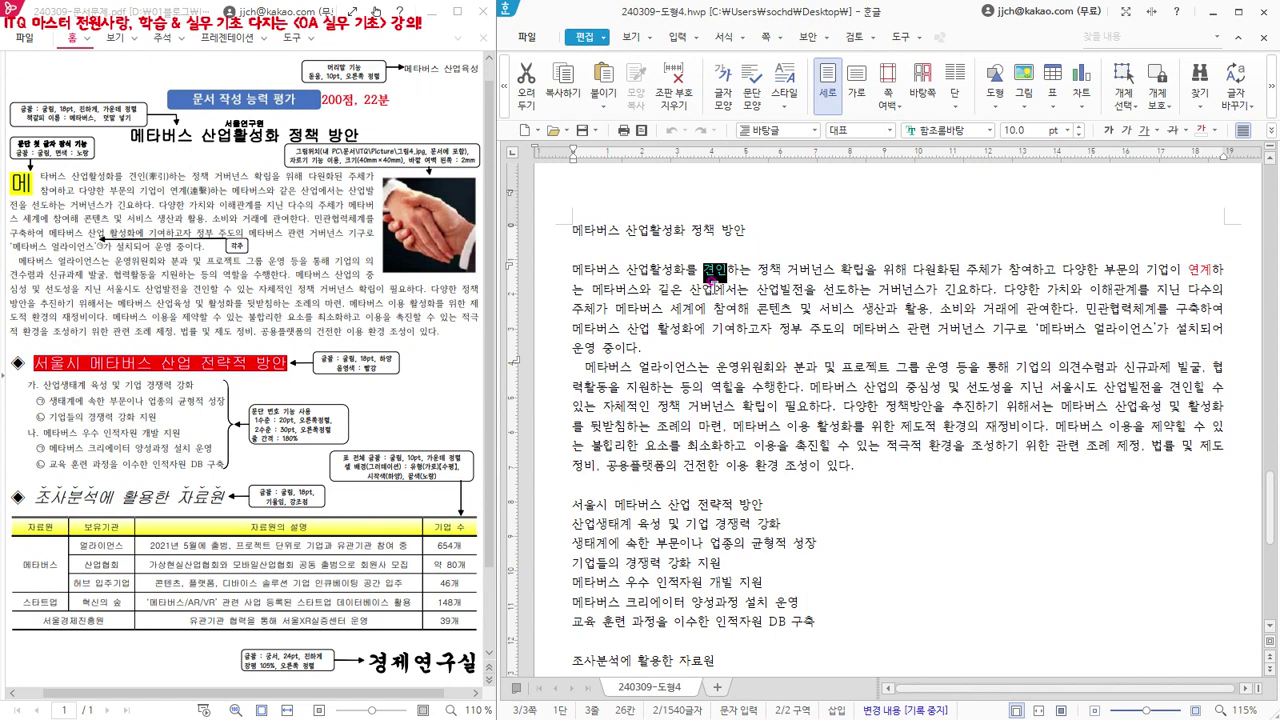
key(F9)
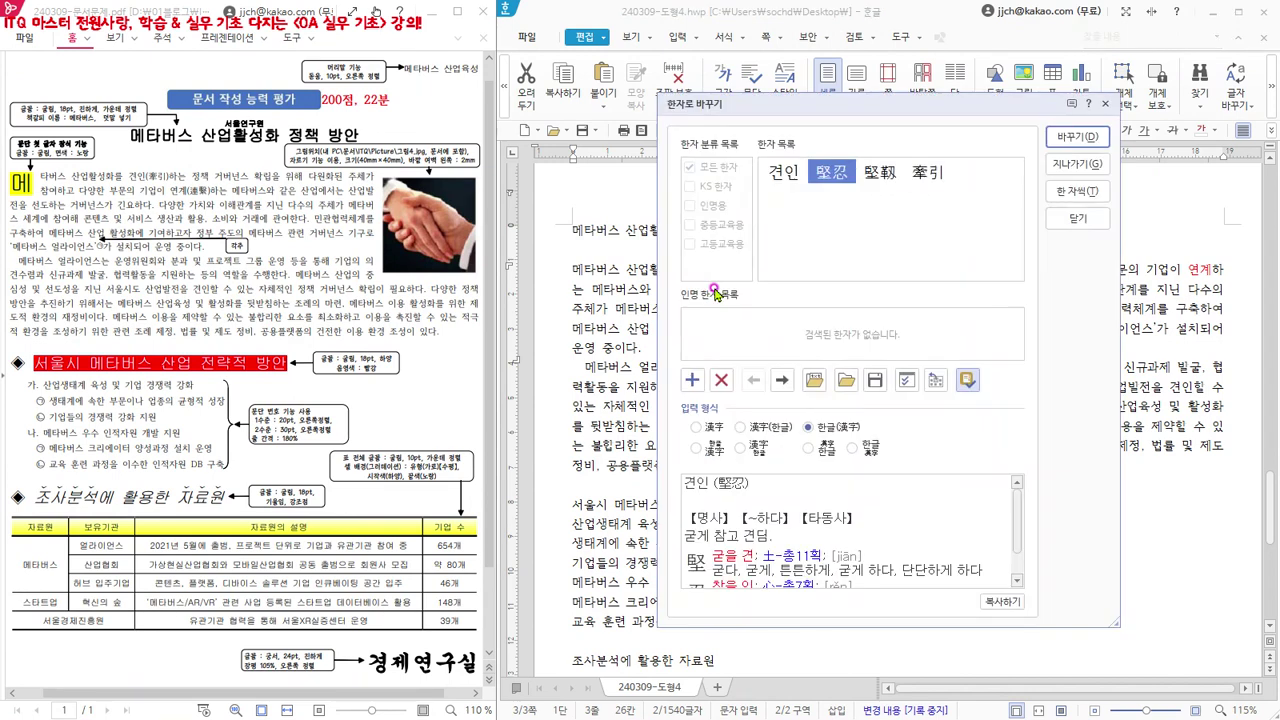
drag(820, 110, 906, 118)
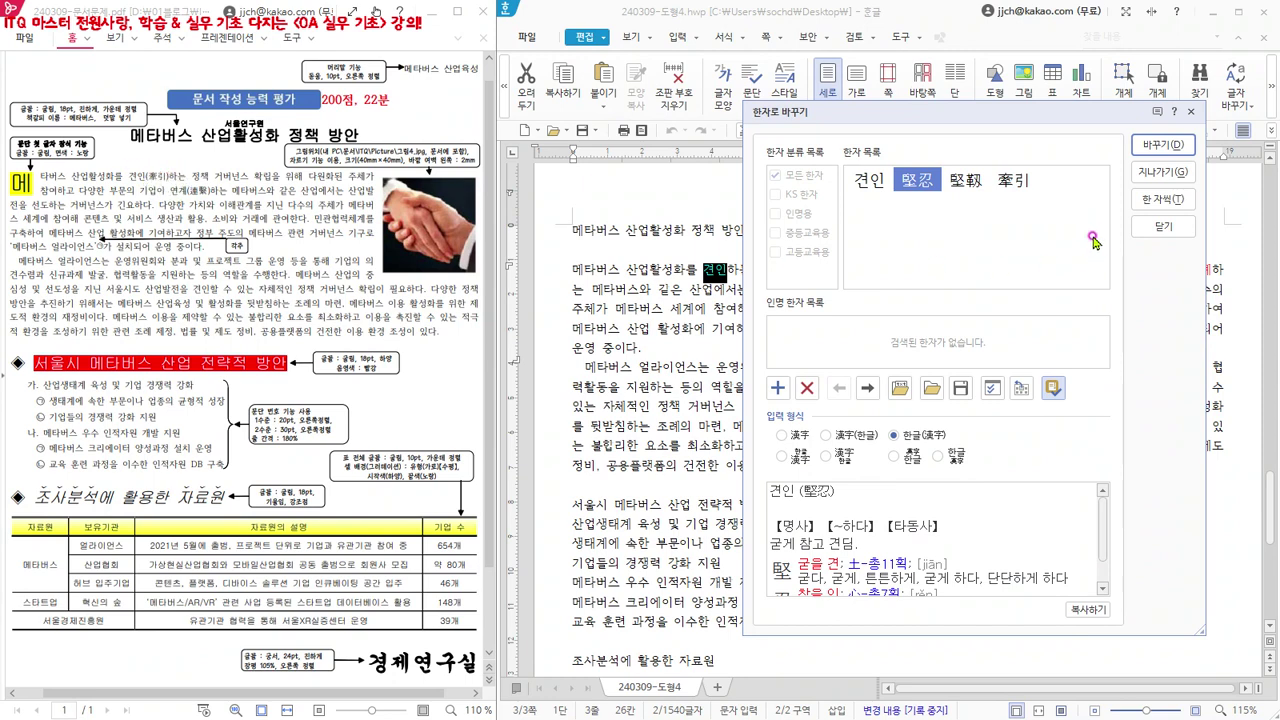
click(1013, 181)
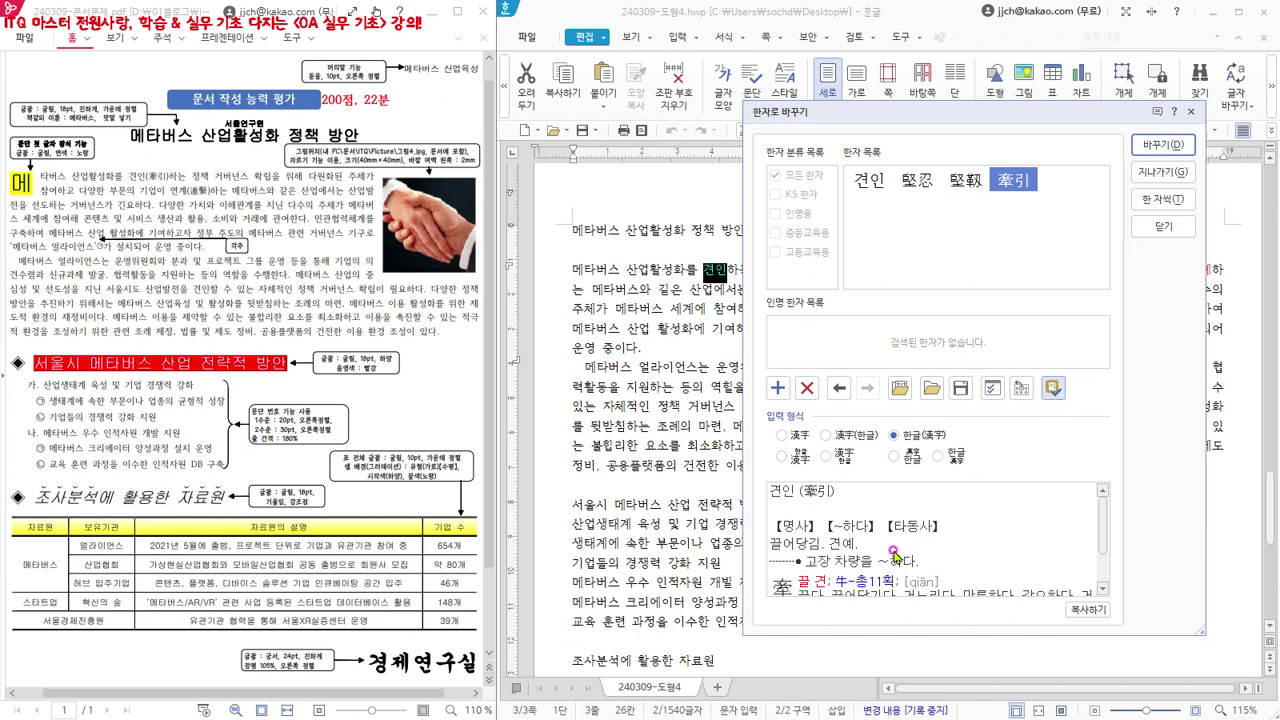
Step: Convert "견인" to "견인(牽引)" using the 한글(漢字) input format, keeping the dictionary view shown
click(1054, 392)
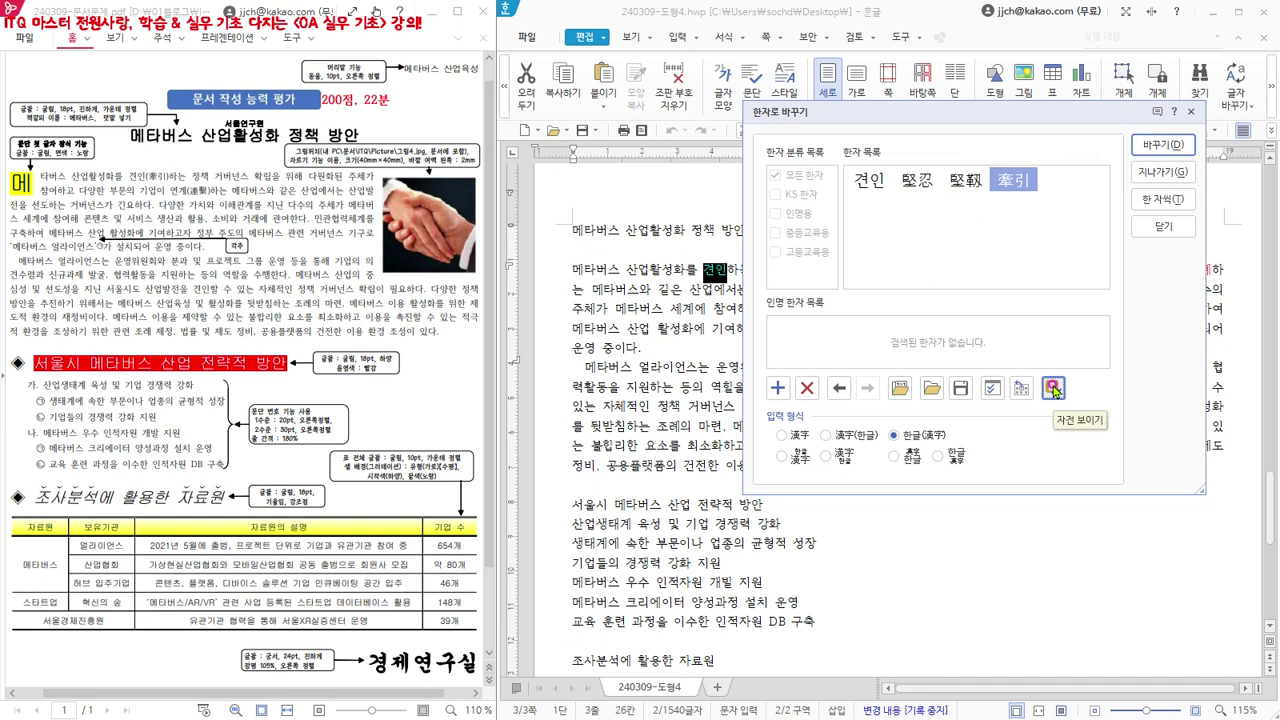
click(1054, 389)
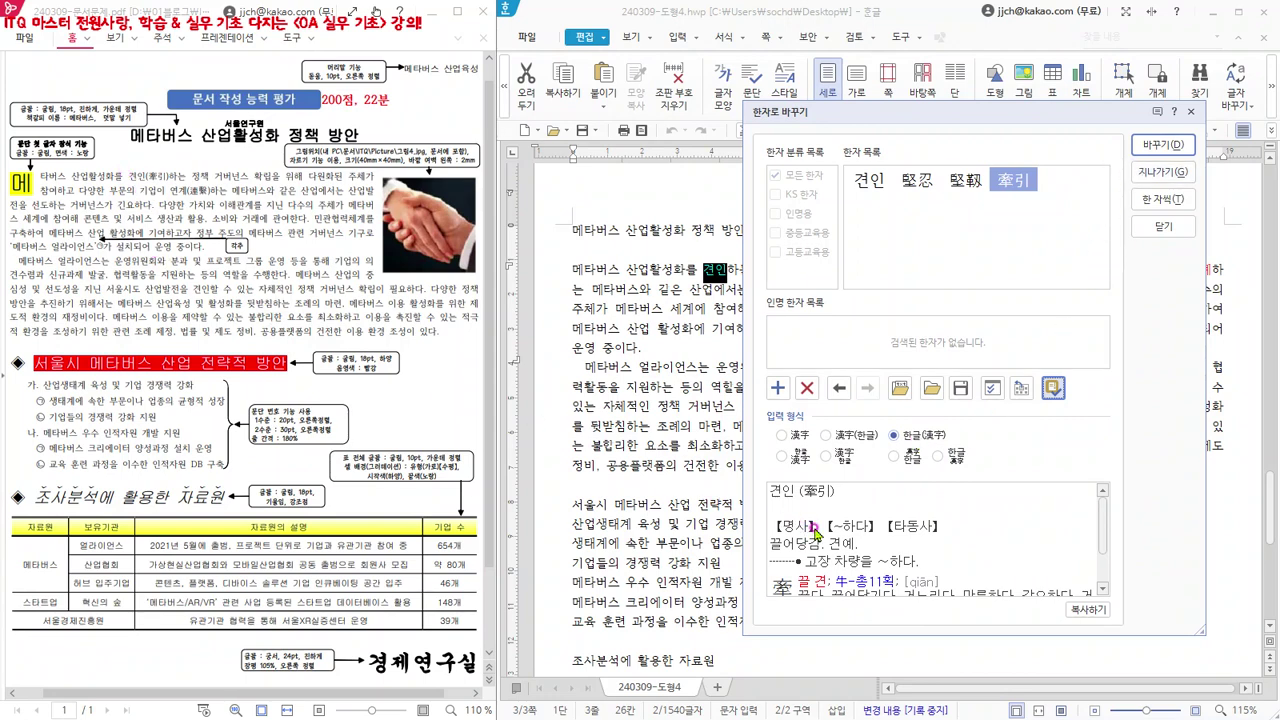
click(783, 437)
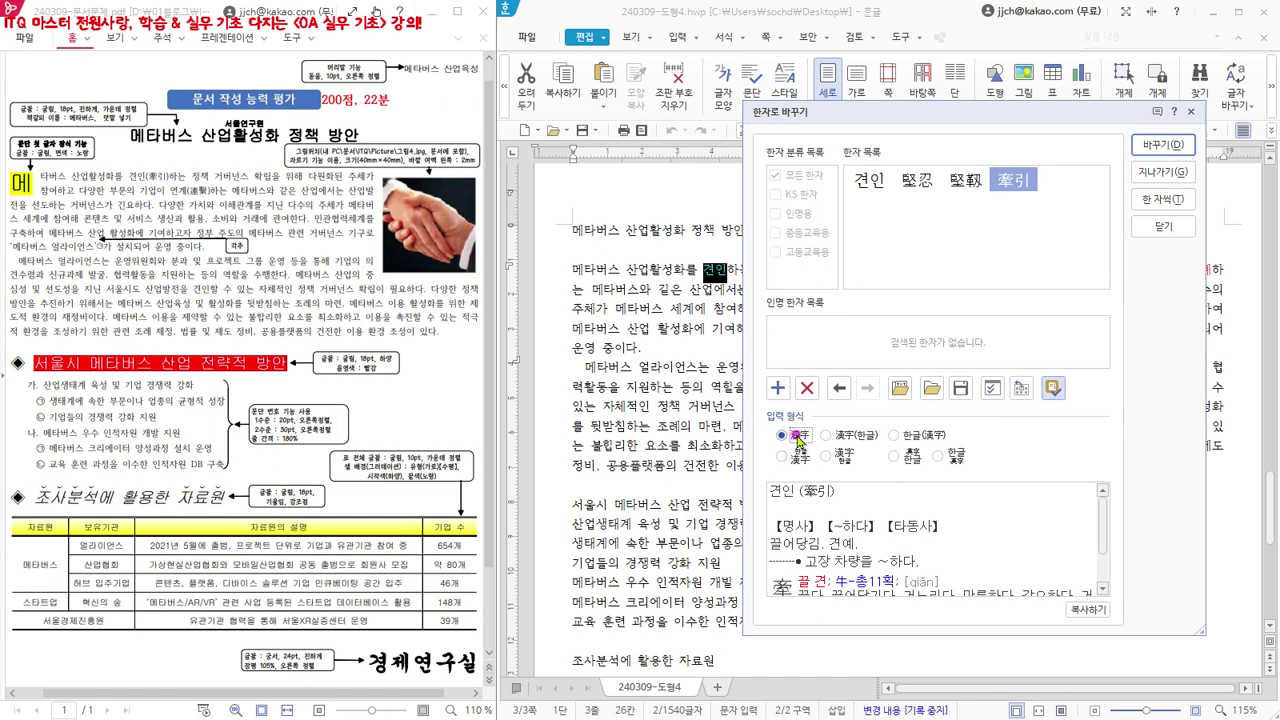
click(795, 440)
click(903, 436)
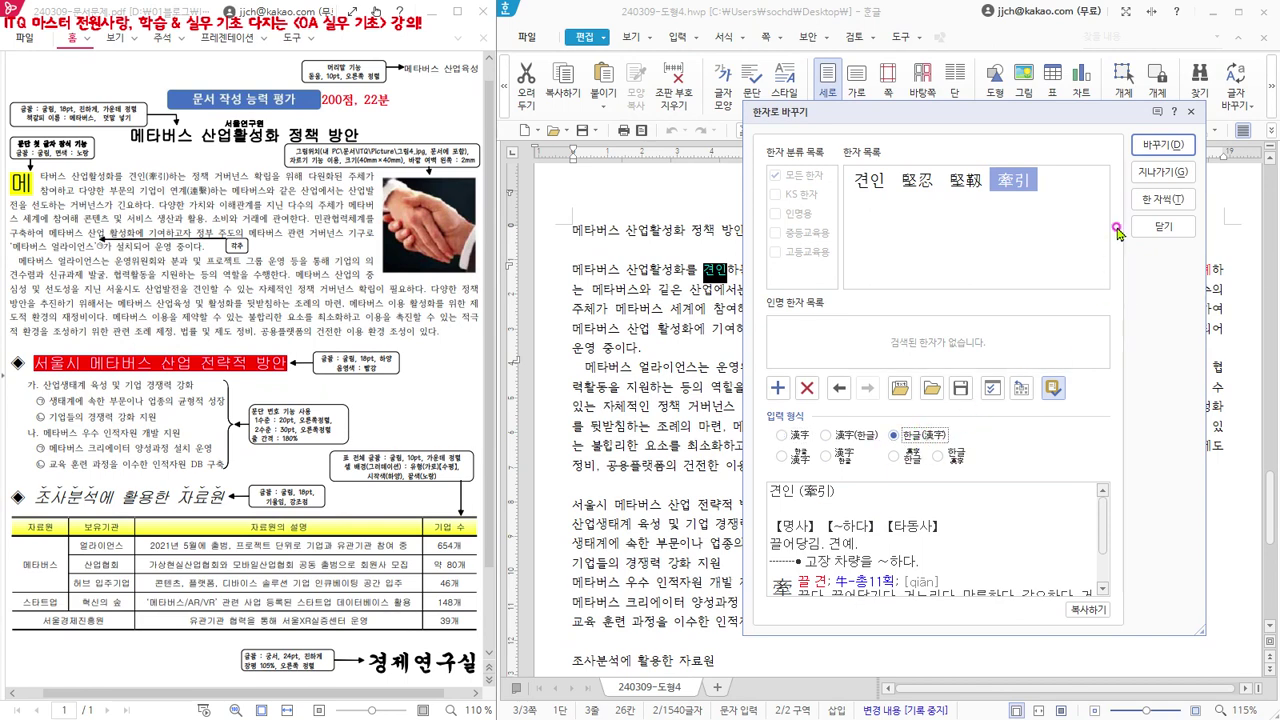
click(1160, 146)
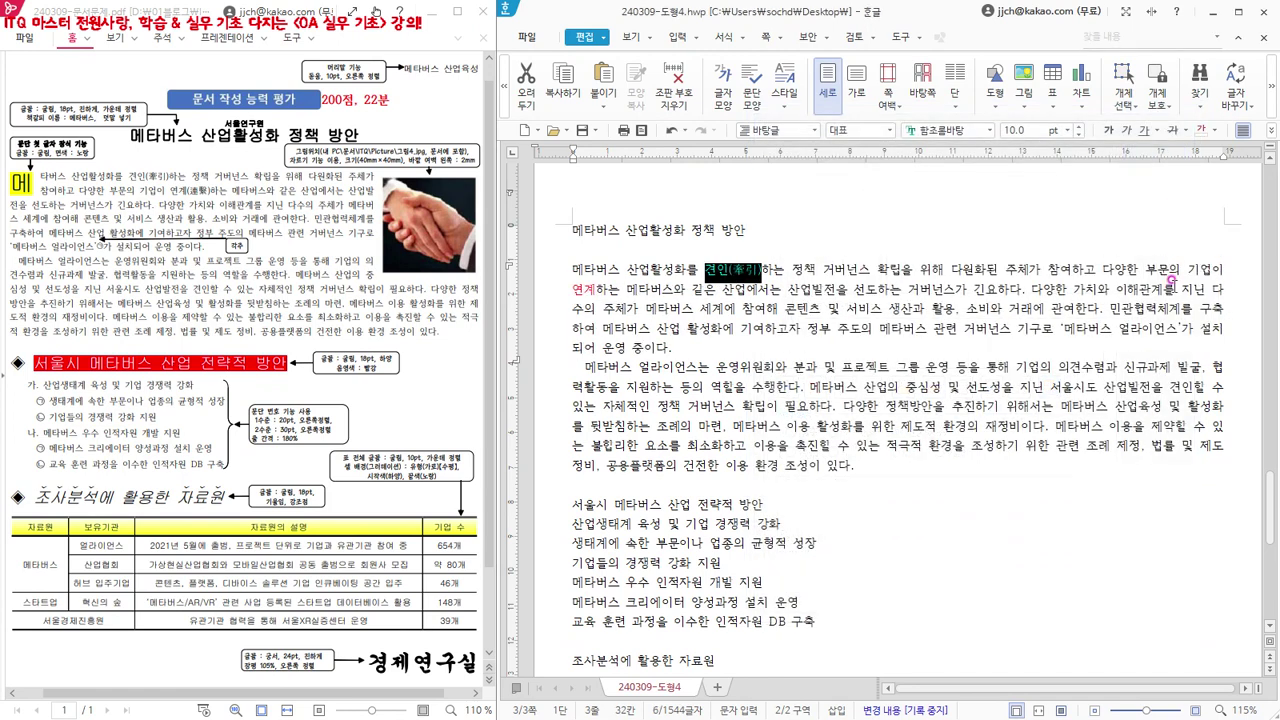
click(763, 262)
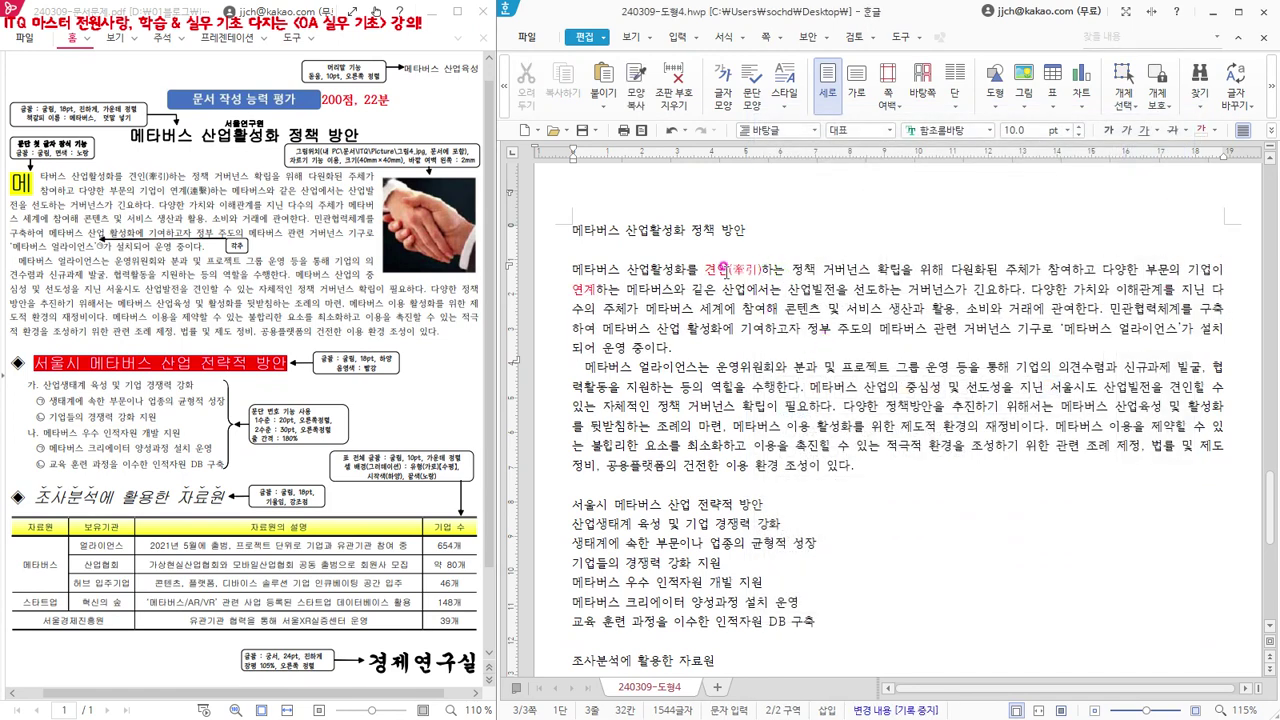
Step: Convert the word "연계" in the first body paragraph to "연계(連繫)" in the 한글(漢字) format
click(576, 290)
drag(576, 290, 597, 290)
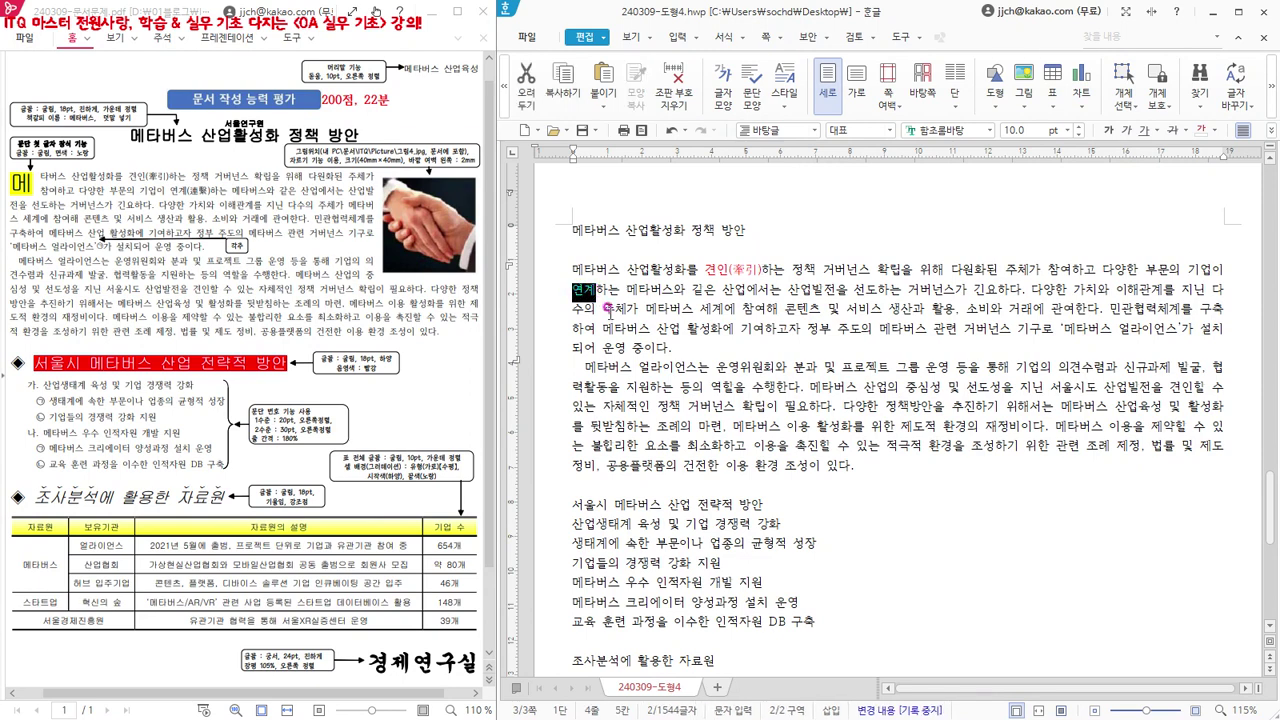
key(F9)
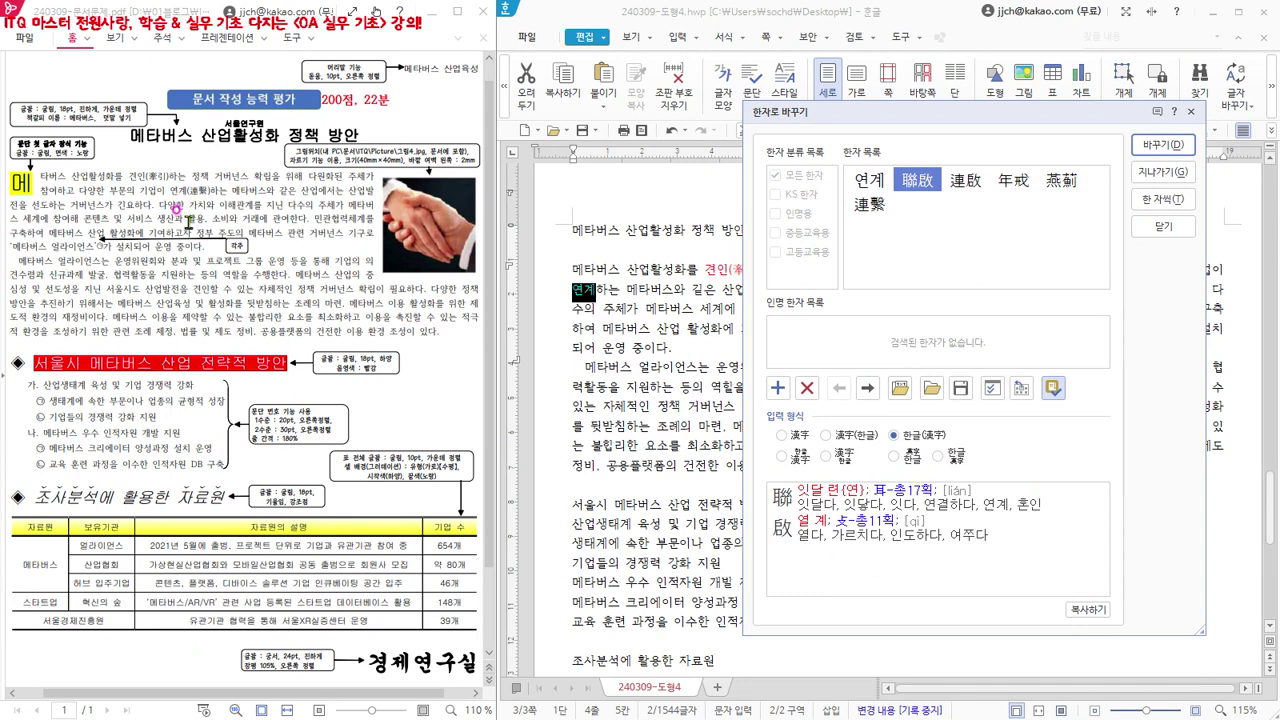
click(869, 205)
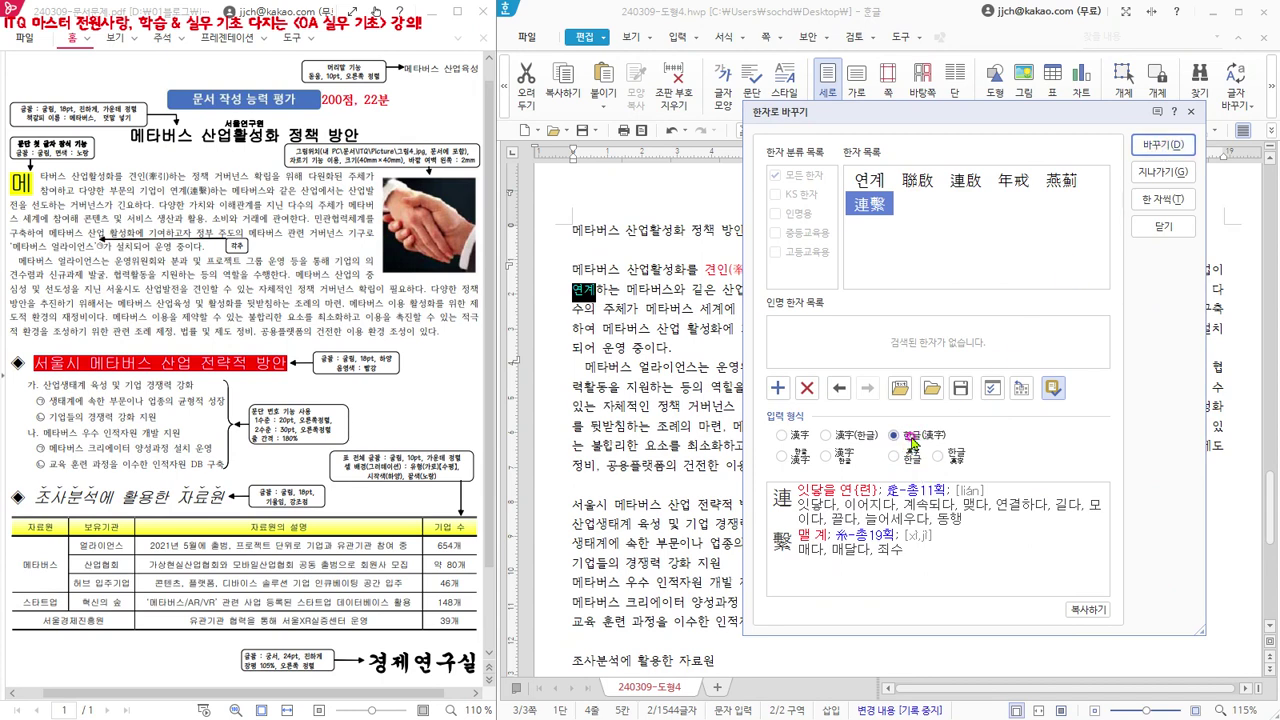
click(1162, 146)
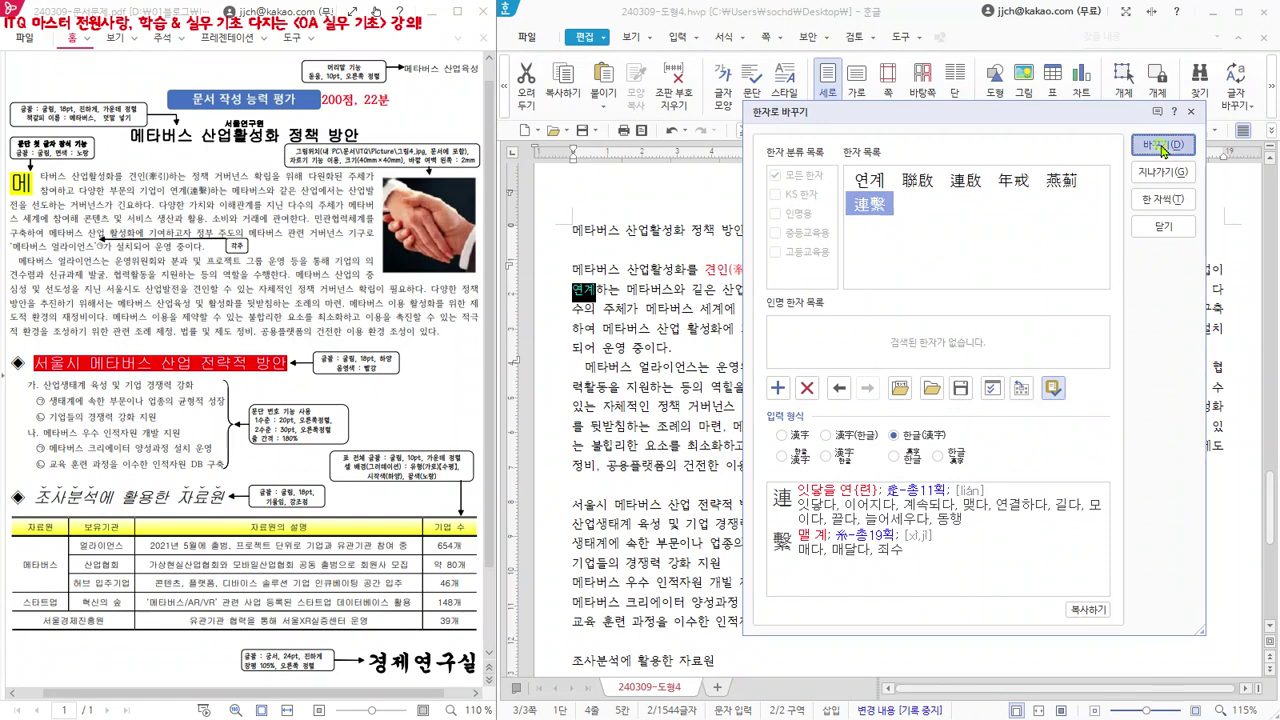
click(688, 281)
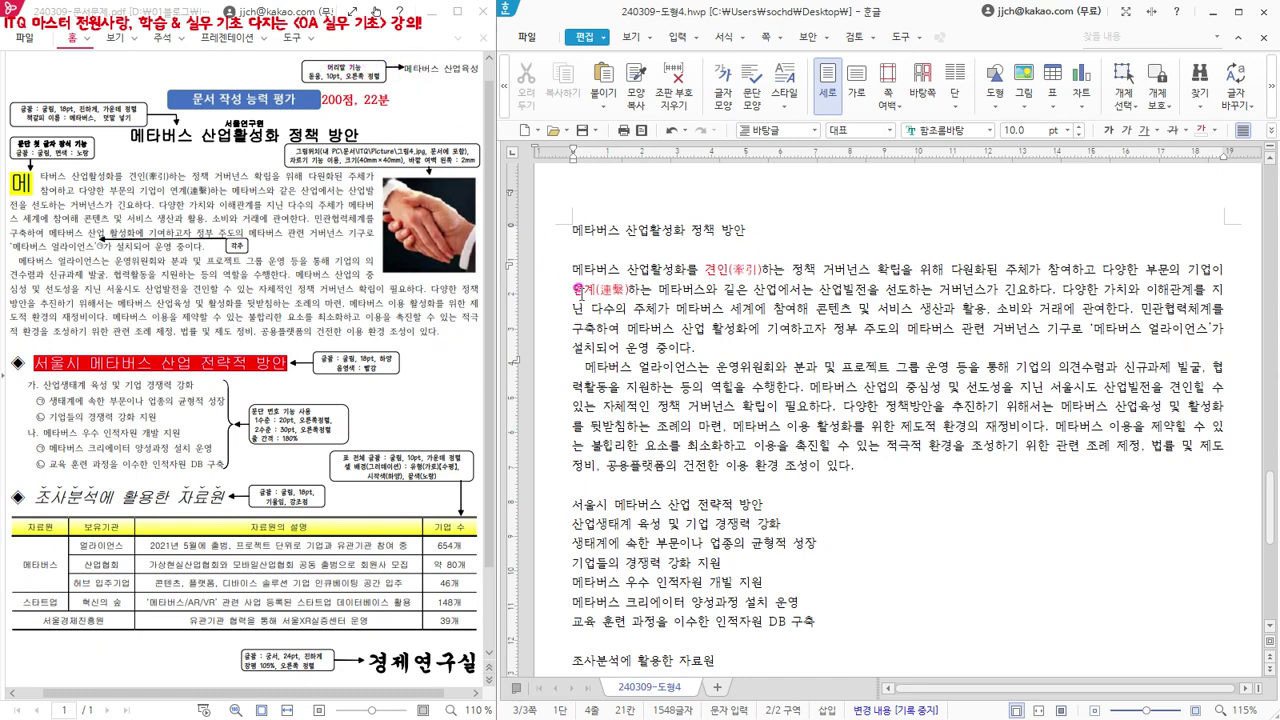
Step: Create a header (머리말) for both pages (양쪽) with no preset layout, containing the text "메타버스 산업육성"
click(572, 222)
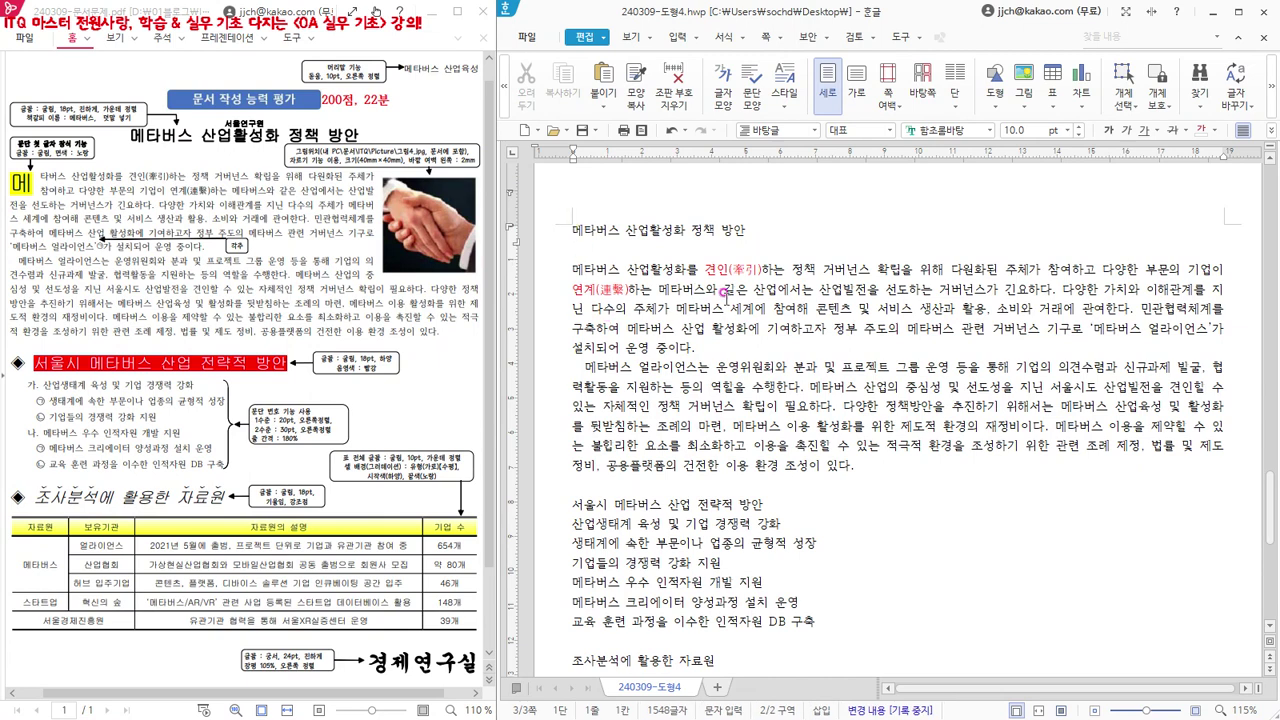
click(765, 37)
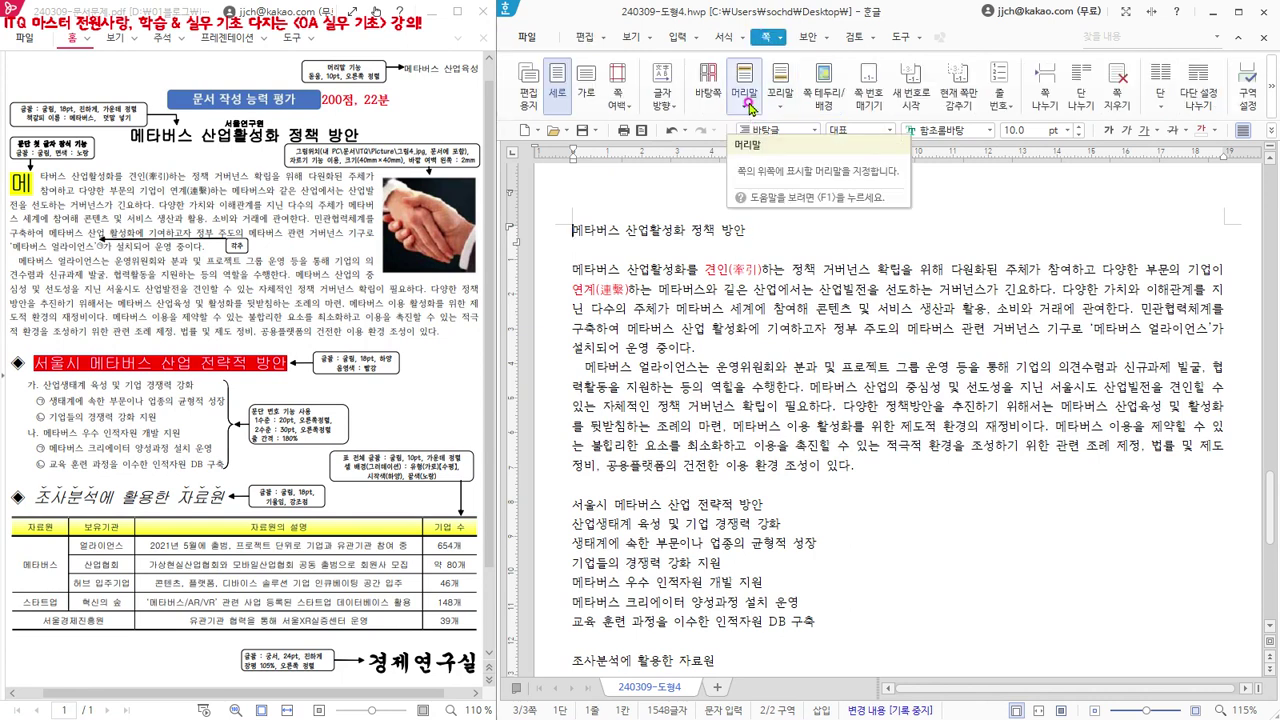
click(781, 38)
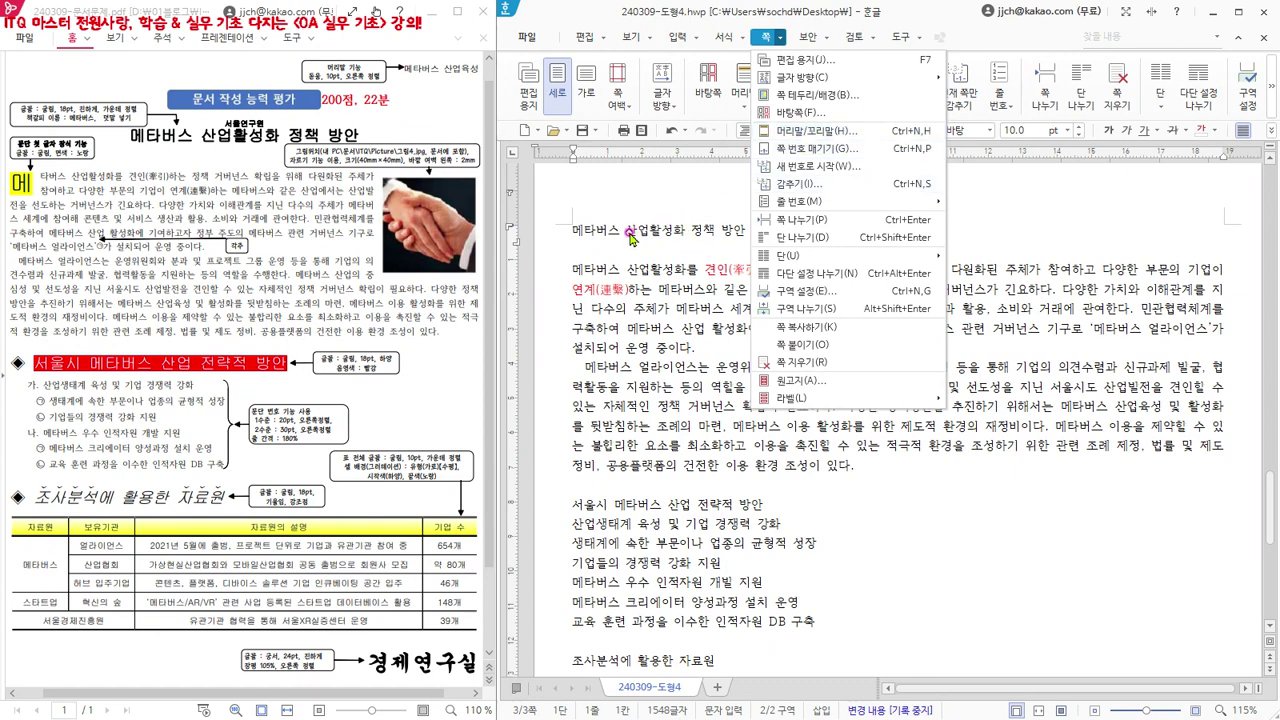
click(629, 180)
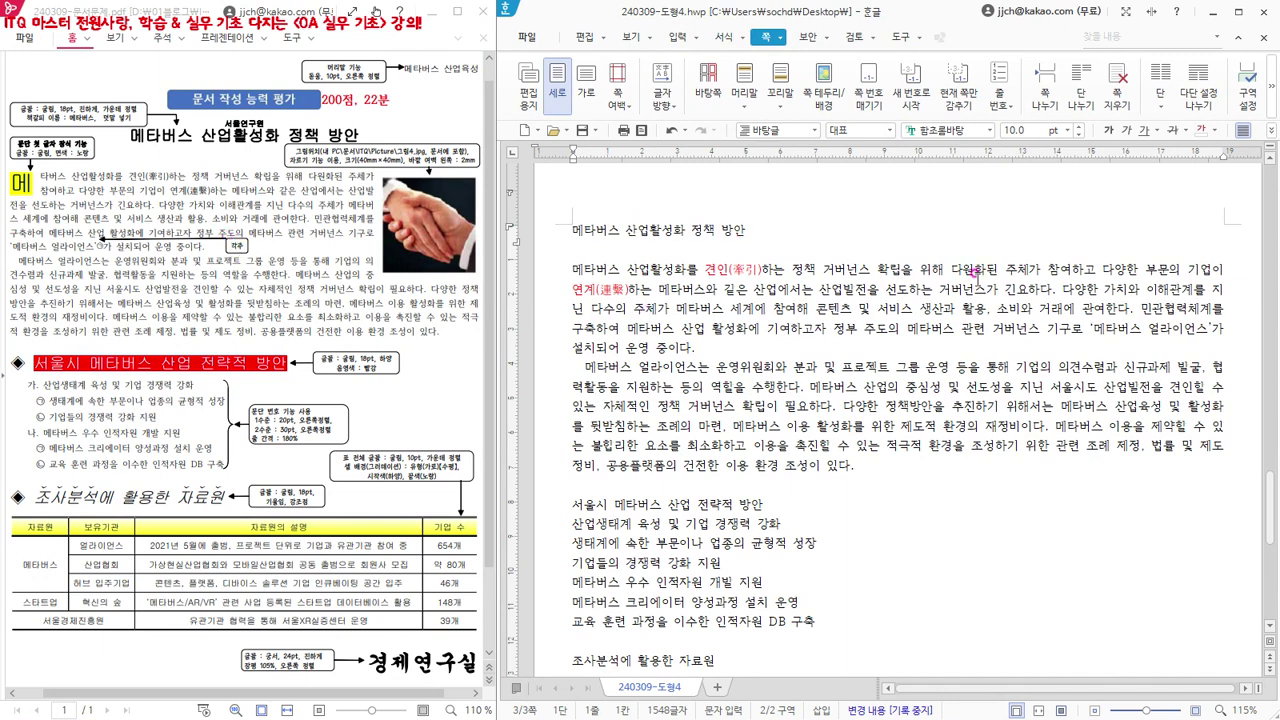
key(ctrl+n)
key(h)
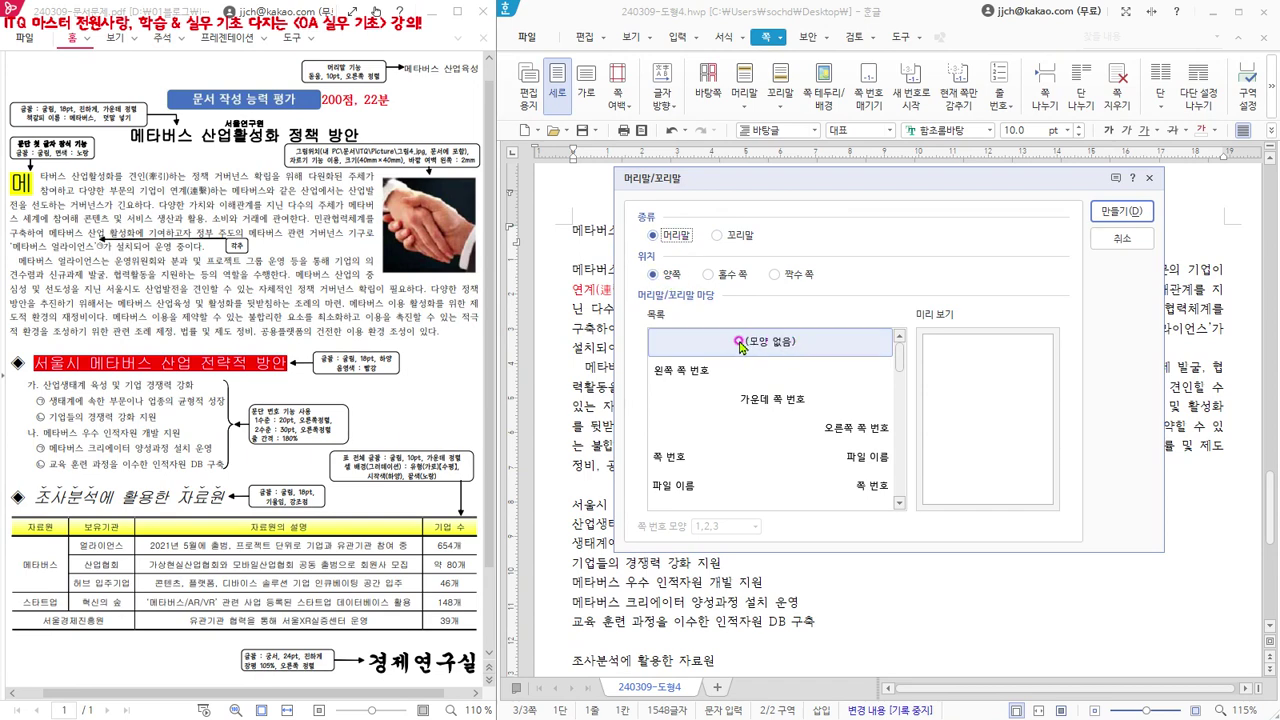
click(1118, 210)
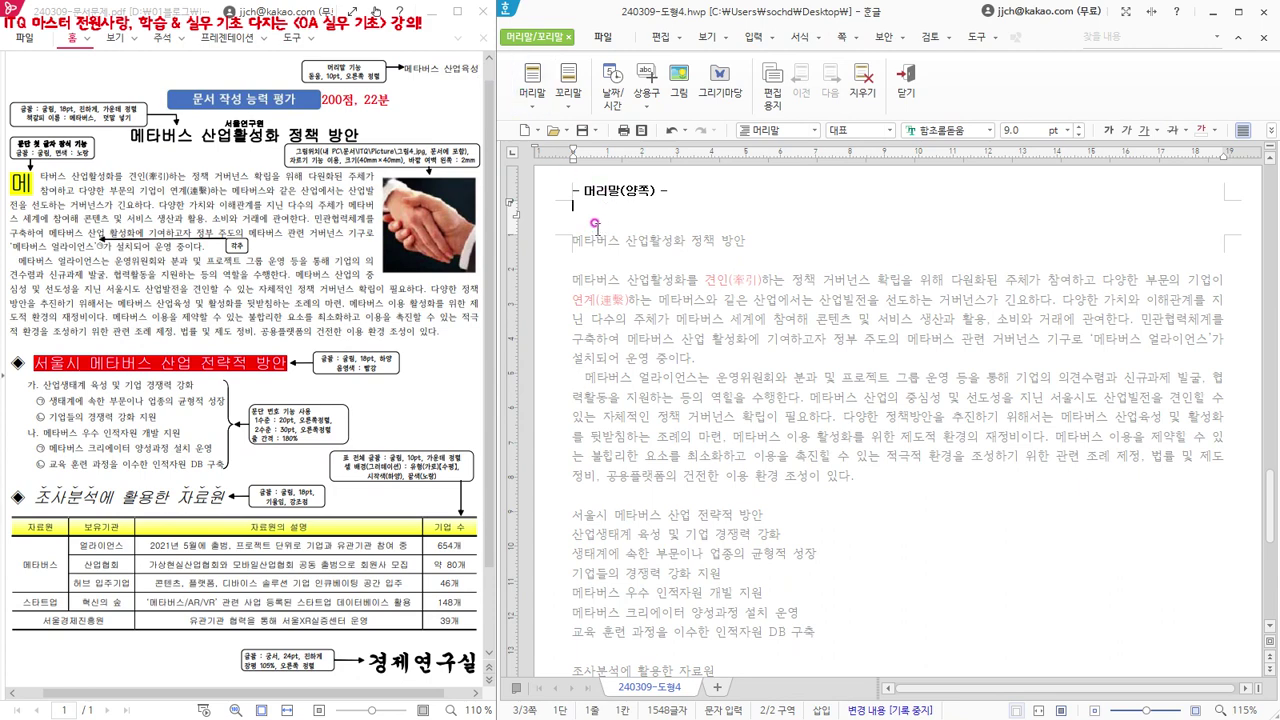
text(메타버스 산업)
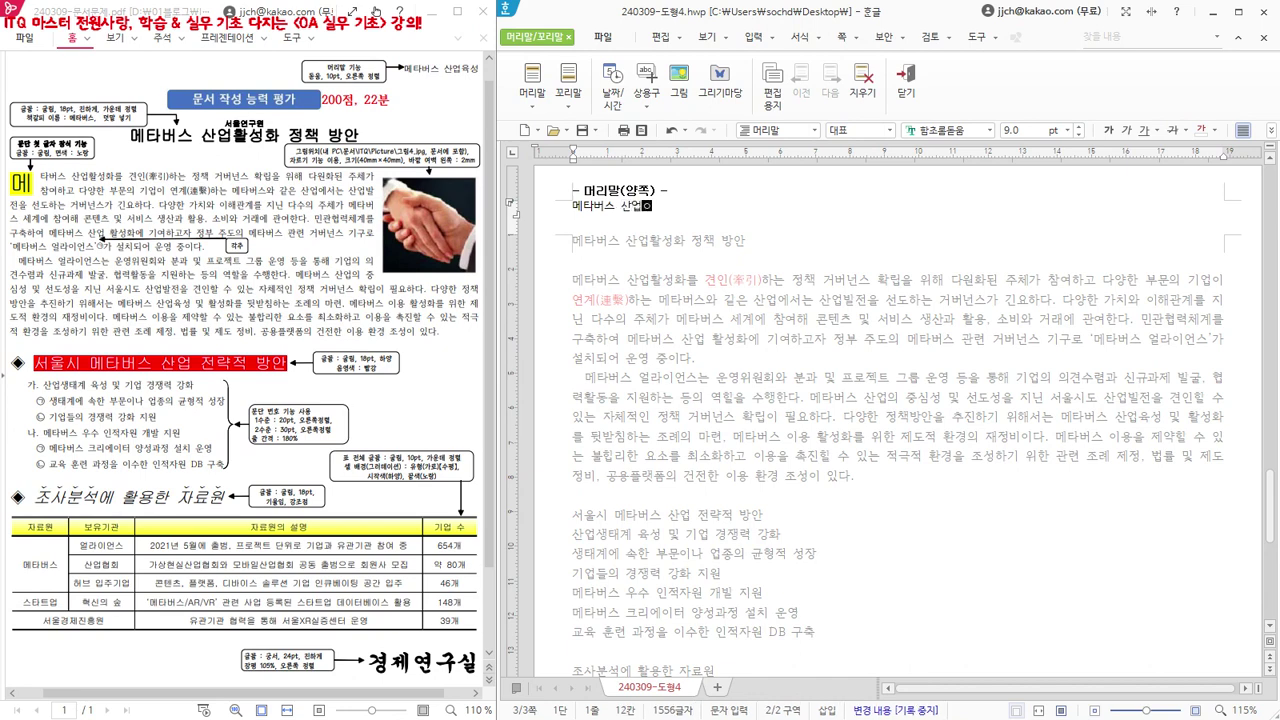
text(육성)
Step: Set the header text "메타버스 산업육성" to the 돋움 font at 10 pt
drag(570, 205, 660, 206)
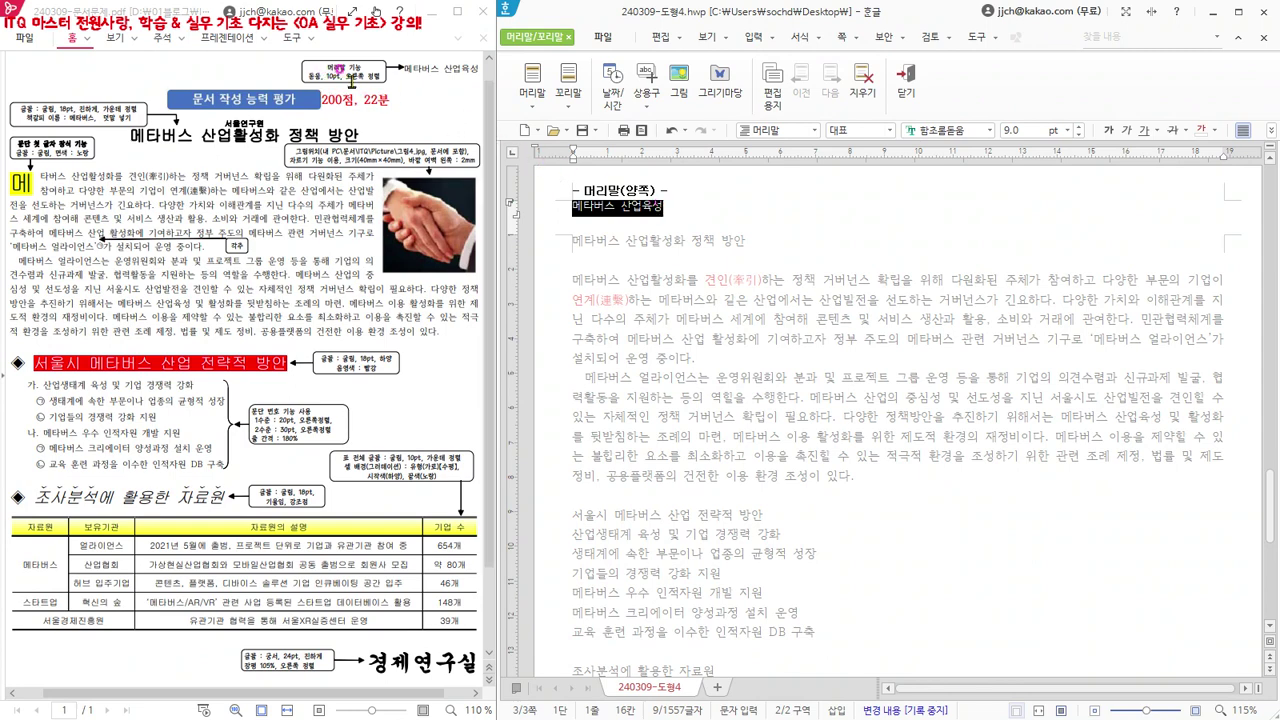
click(977, 130)
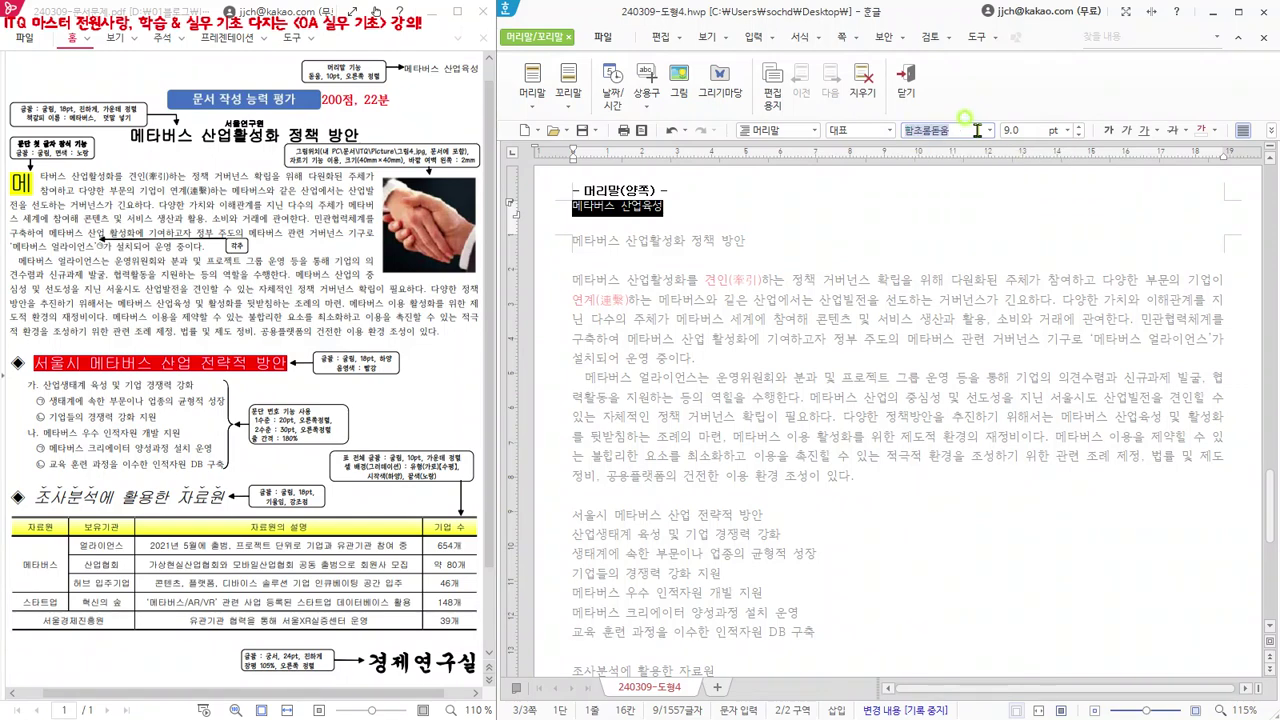
text(돋ㅇ)
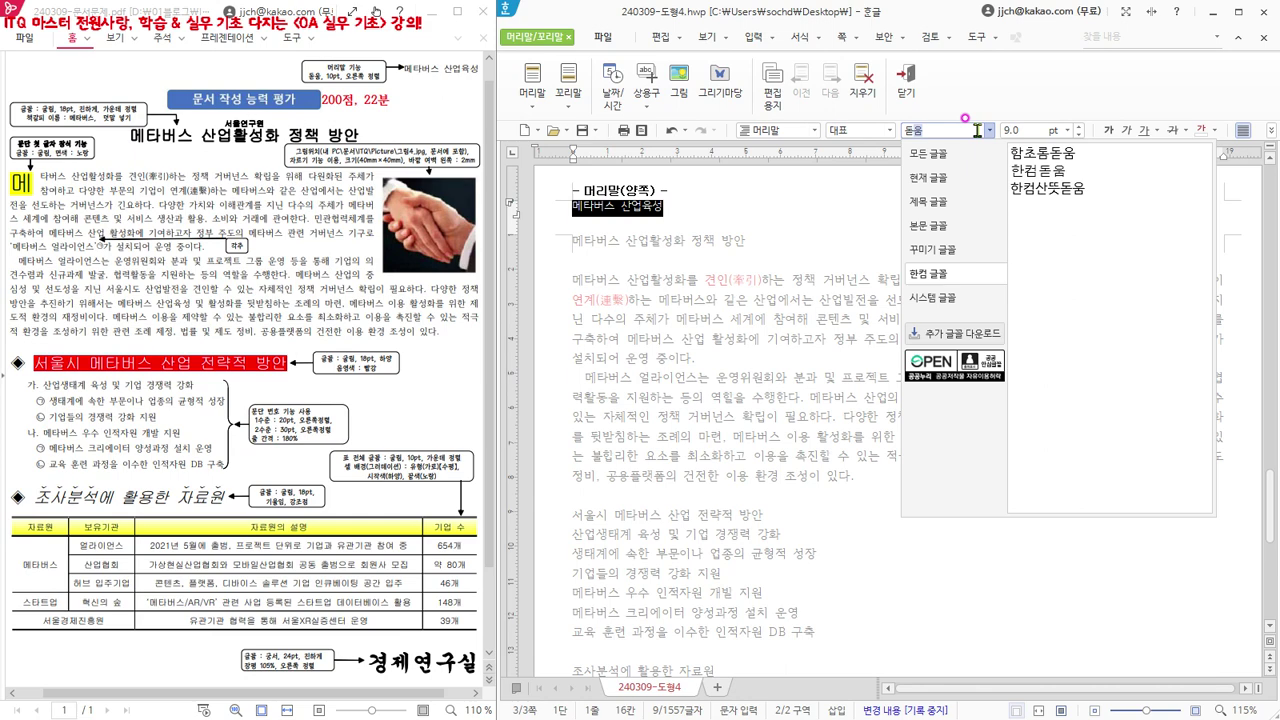
click(918, 155)
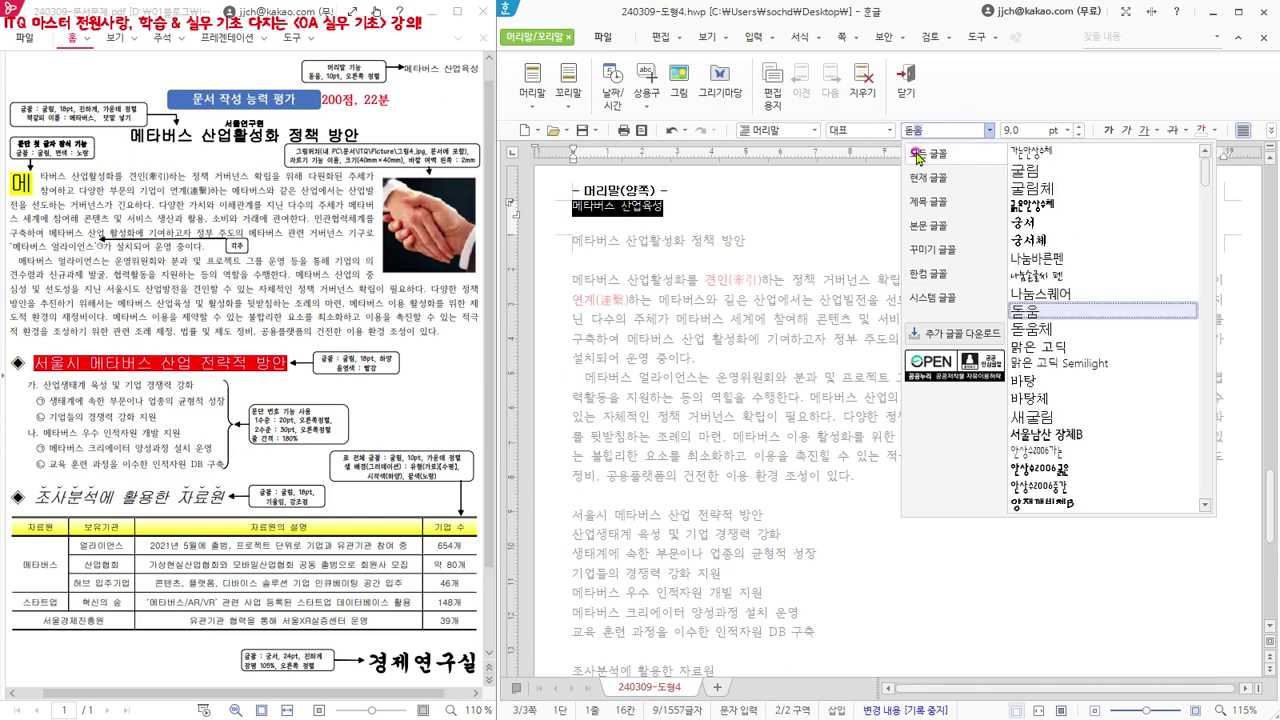
key(Return)
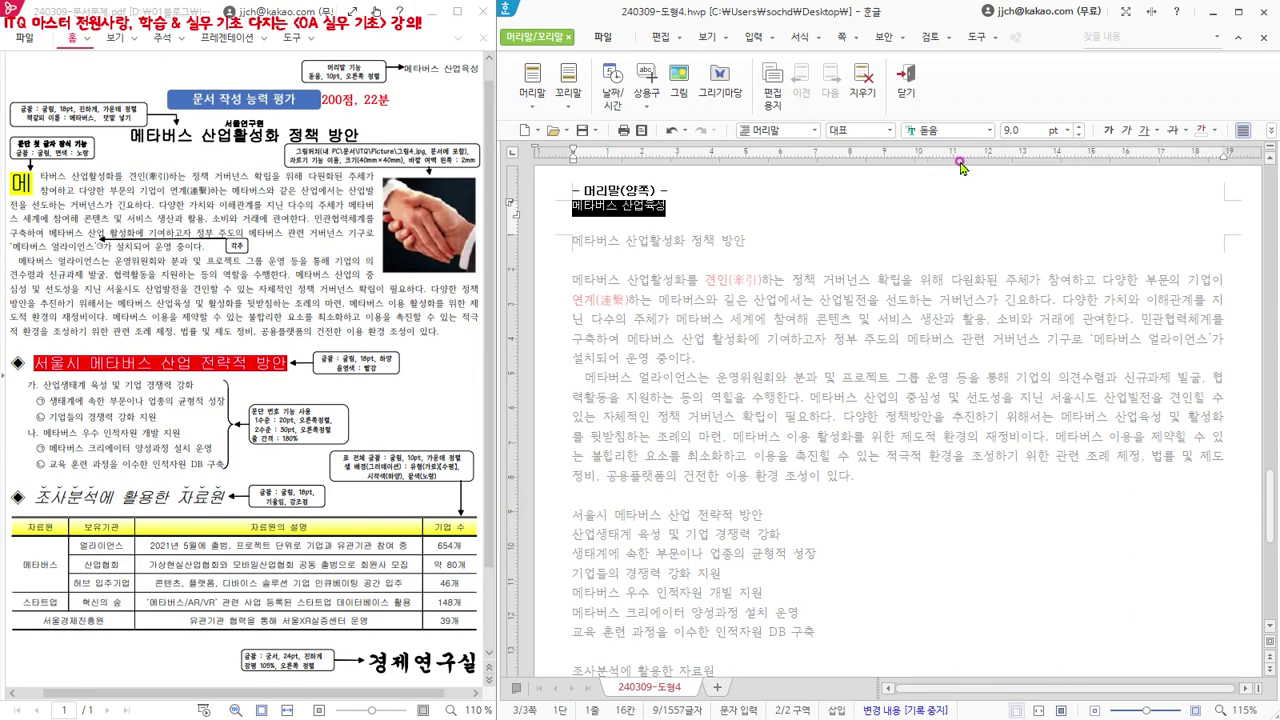
click(1022, 128)
text(10)
key(Return)
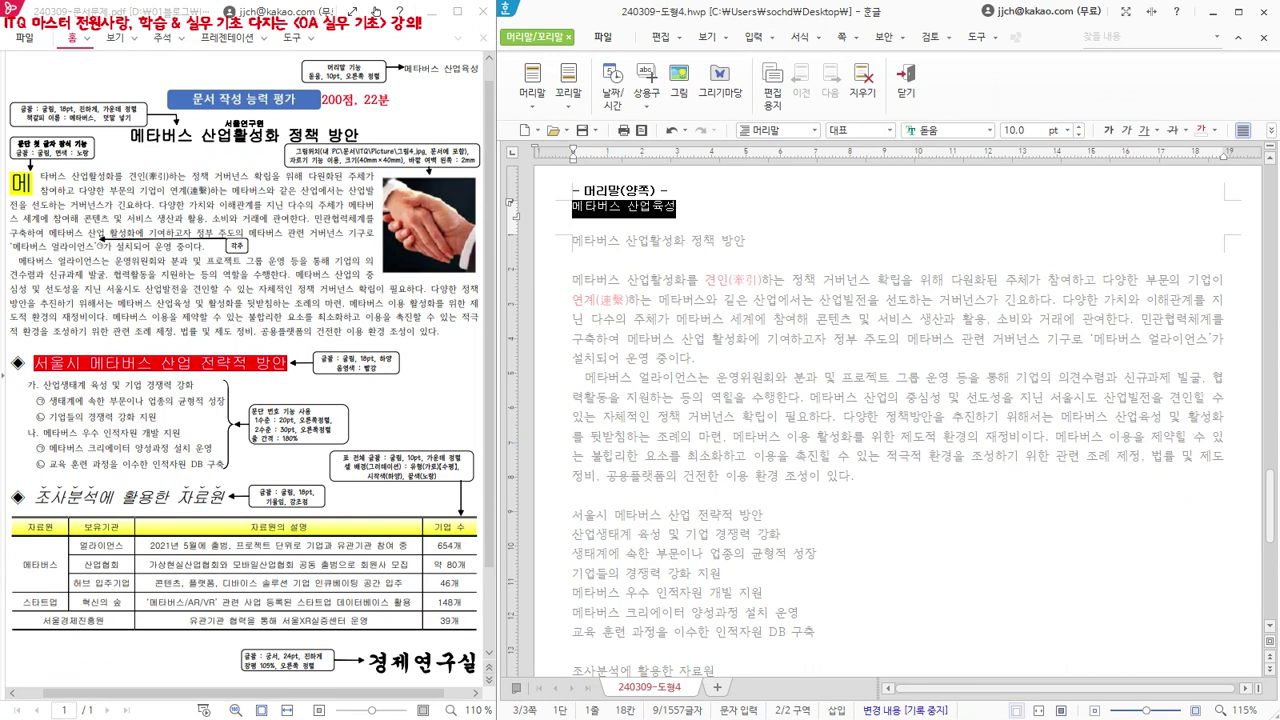
Step: Right-align the header text "메타버스 산업육성" and close header editing to return to the document body
click(1272, 131)
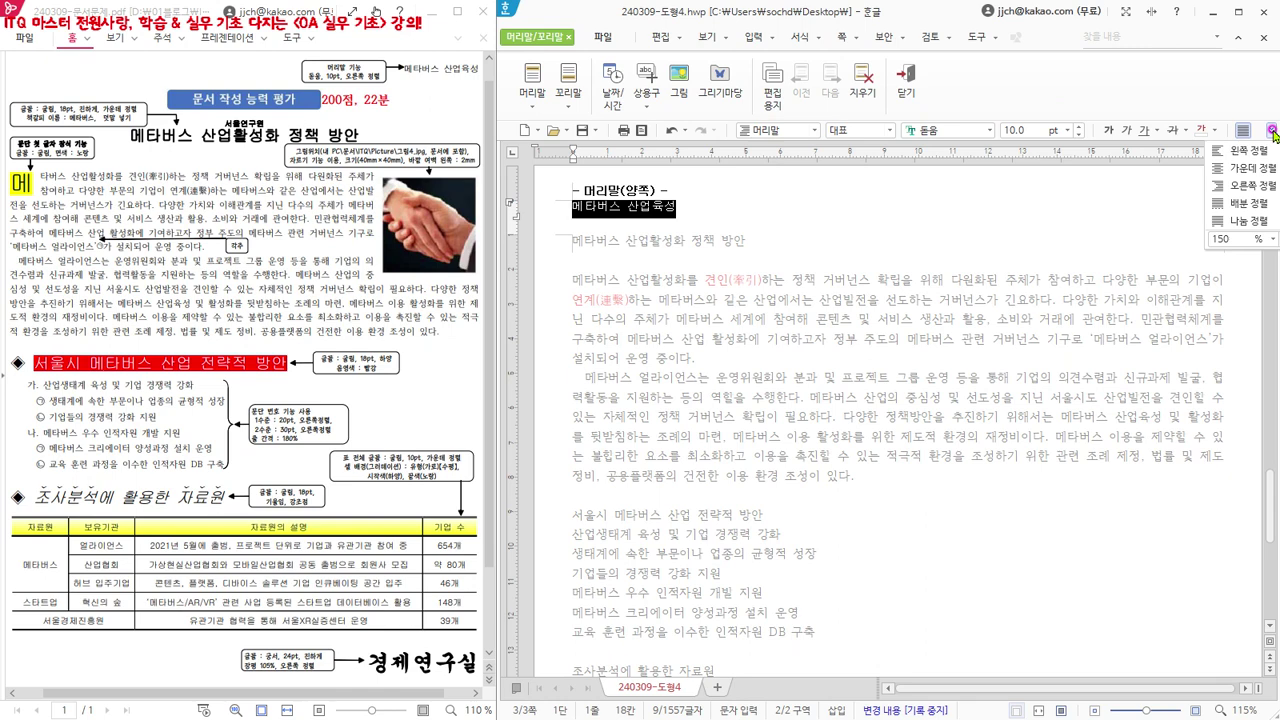
click(1267, 188)
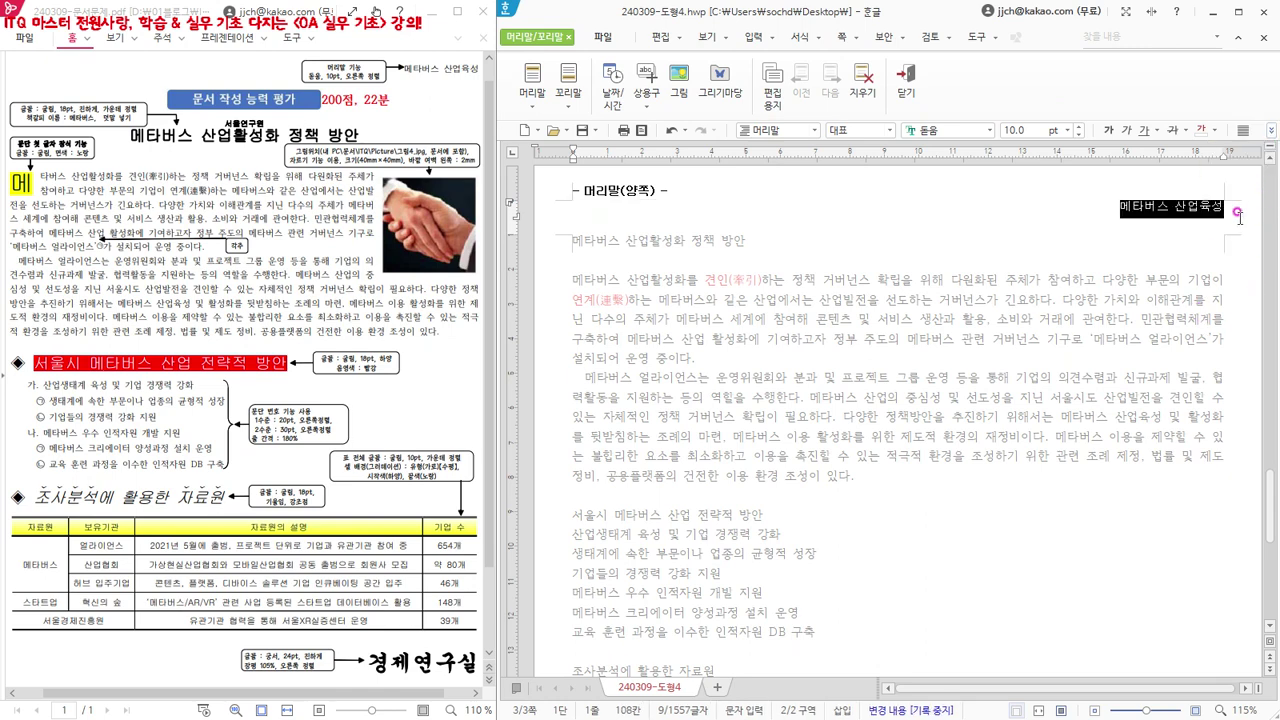
click(1236, 212)
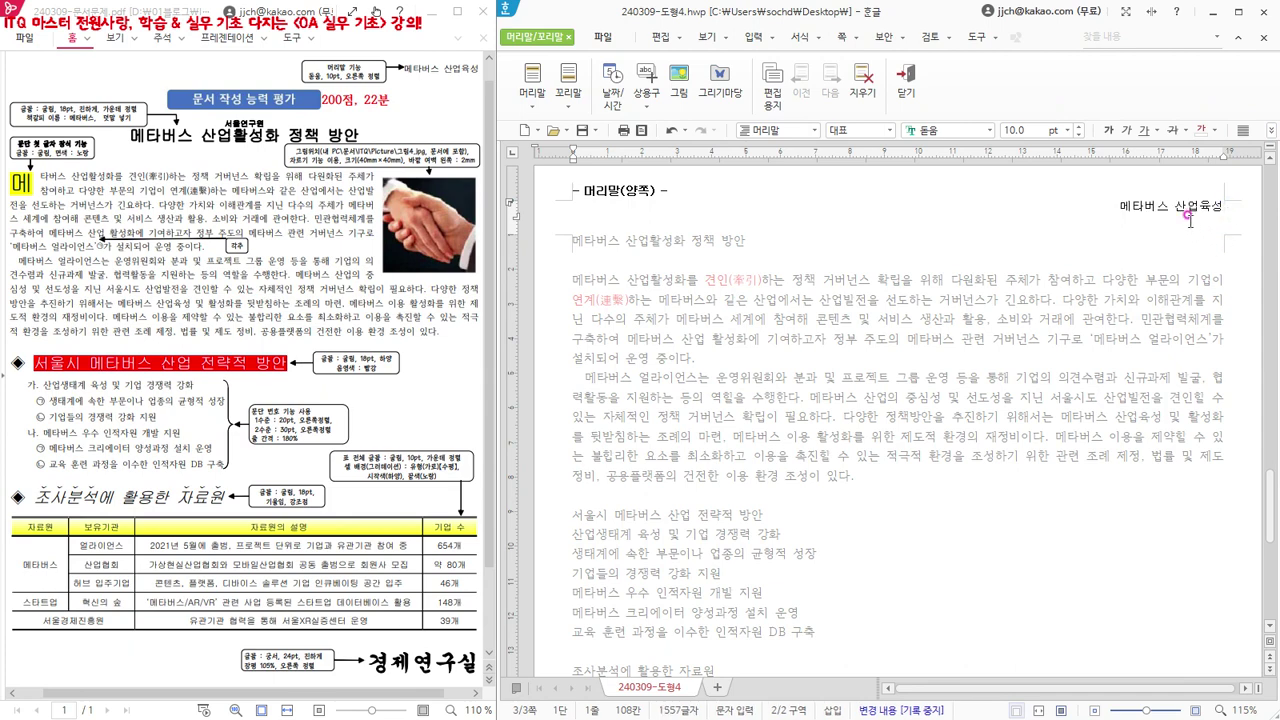
click(912, 90)
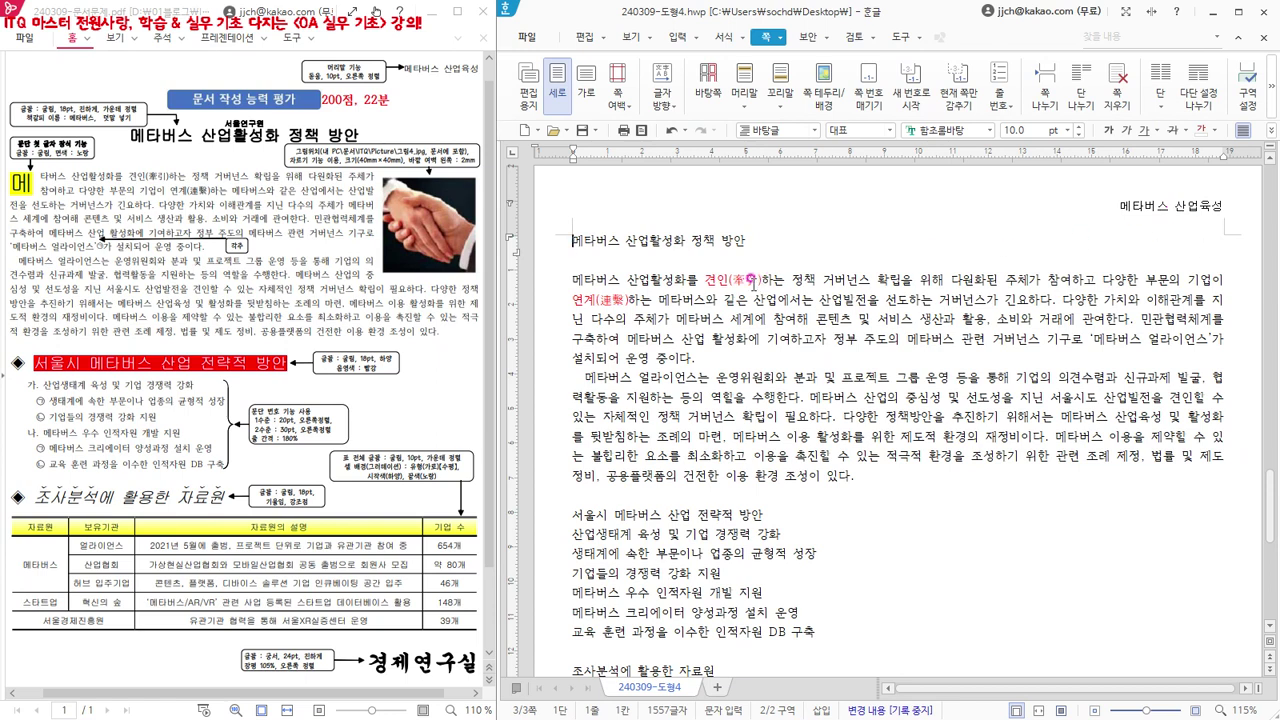
Step: Save a copy of the document to the desktop (바탕 화면) under the file name 240309-문서1.hwp
click(527, 40)
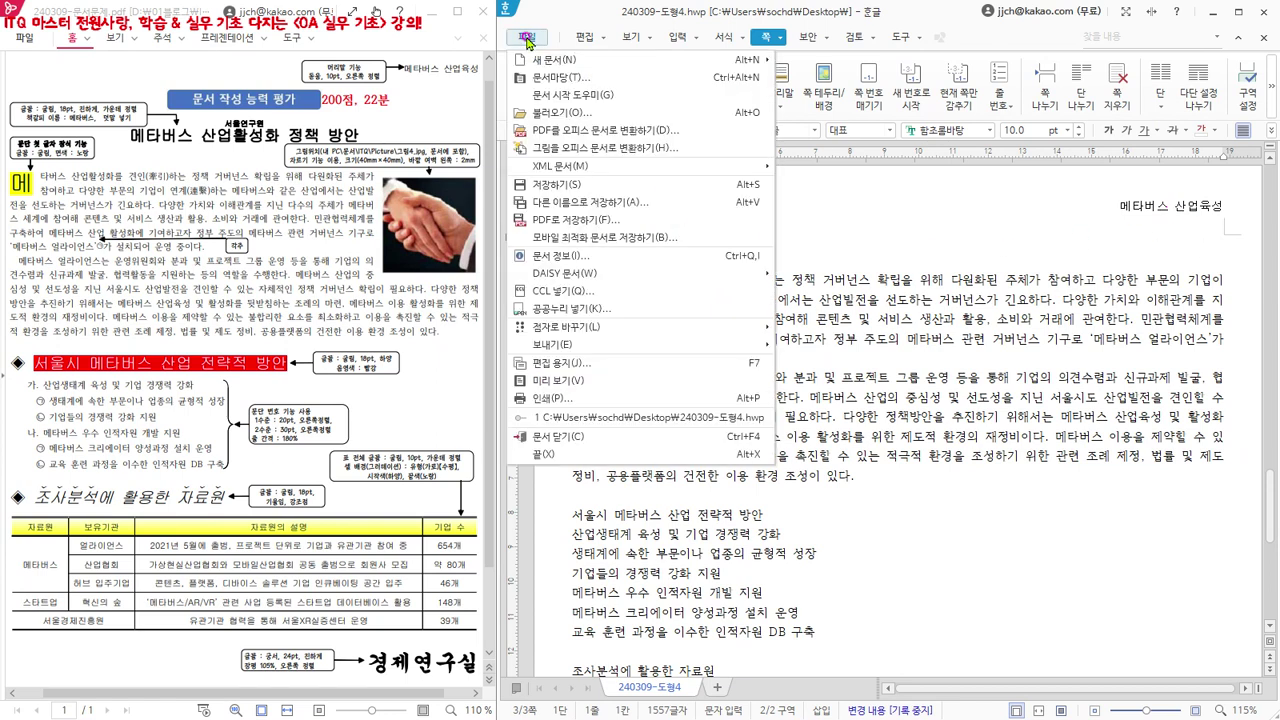
click(611, 202)
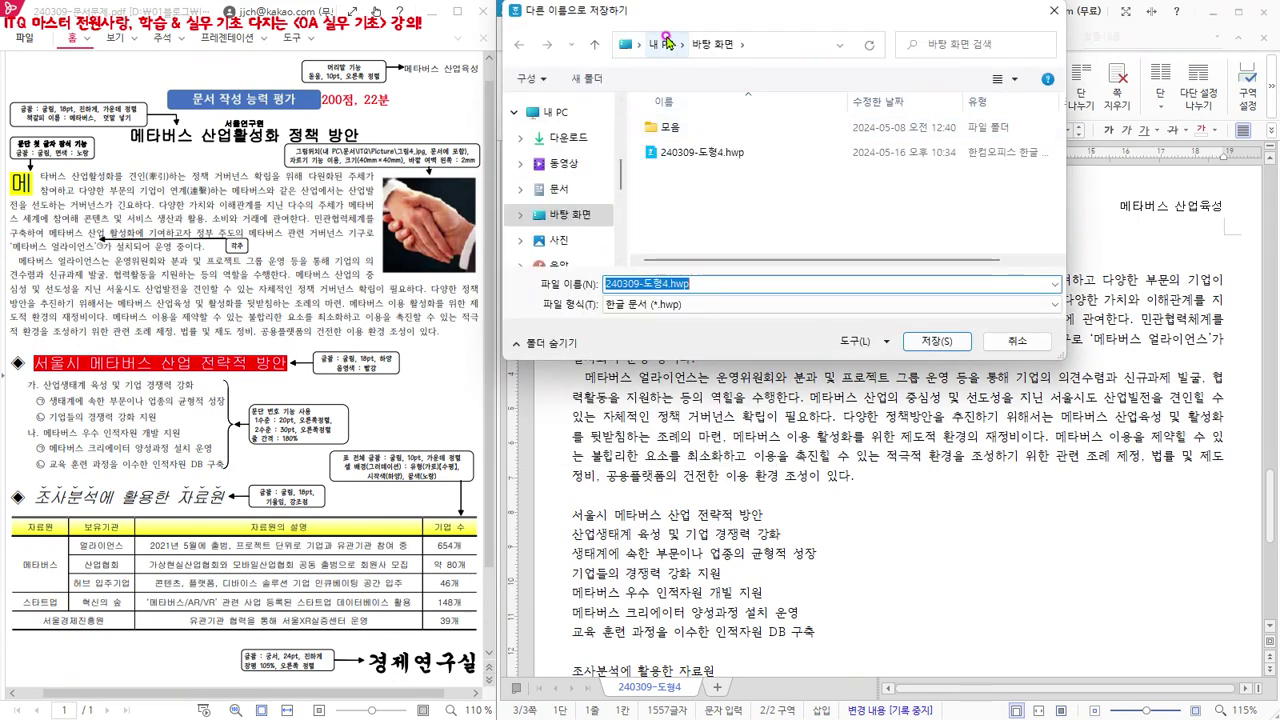
drag(671, 14, 866, 122)
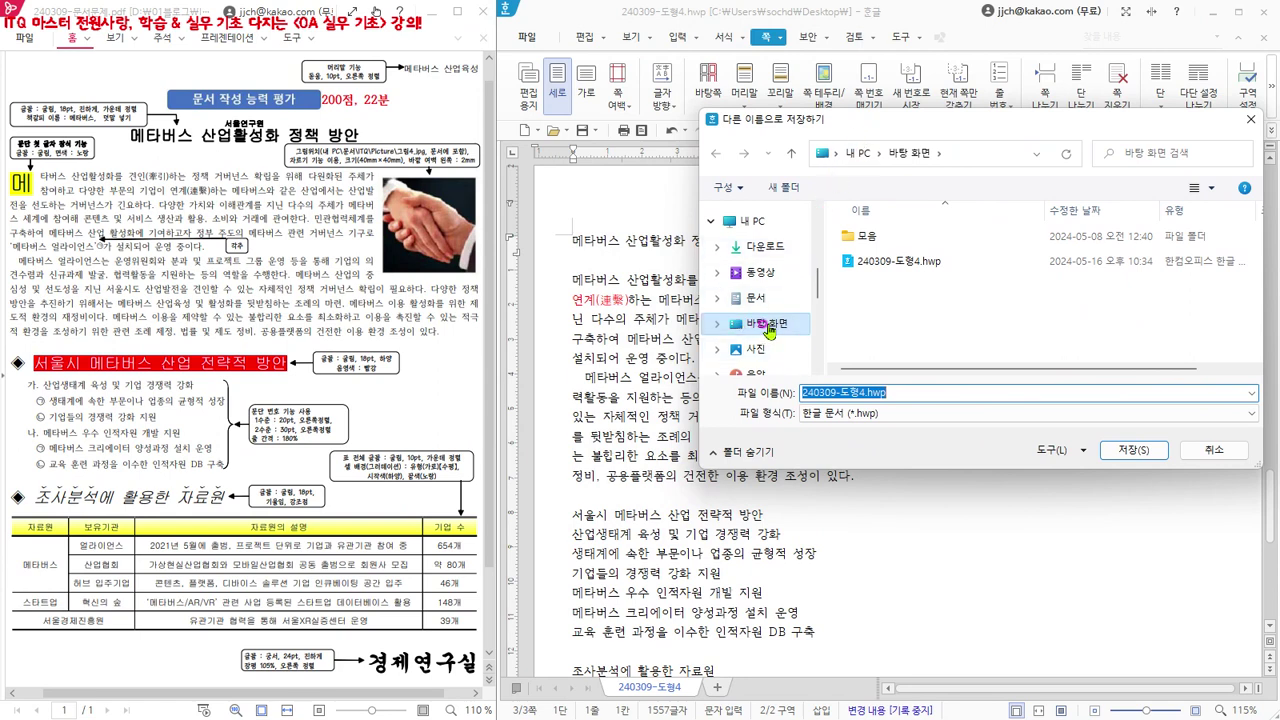
click(768, 328)
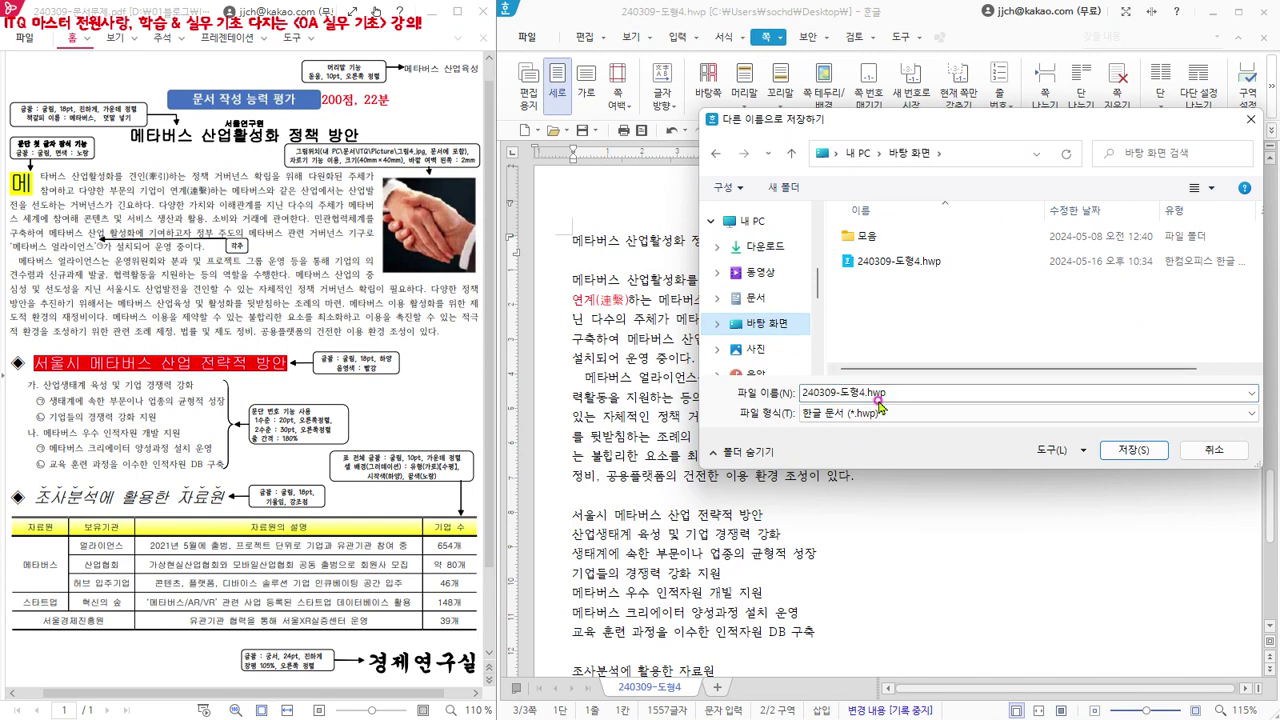
click(841, 392)
drag(840, 393, 867, 393)
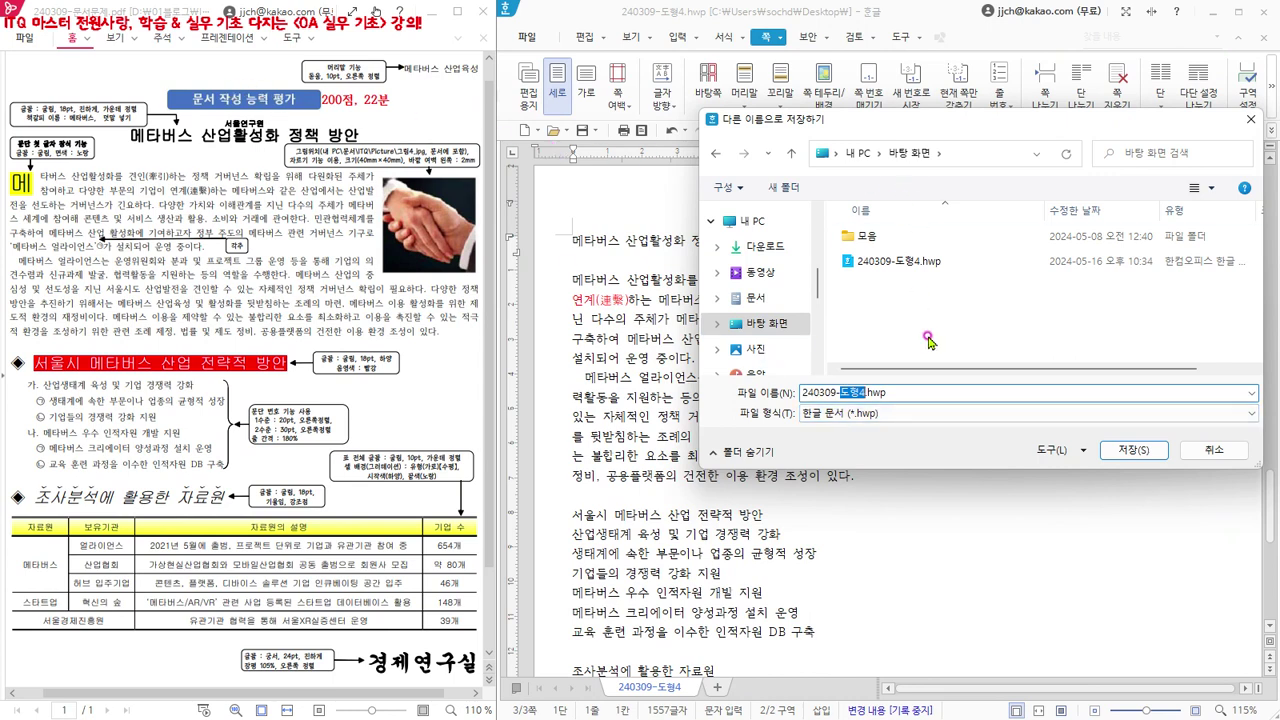
text(ㄷ)
text(문서)
text(1)
click(1137, 451)
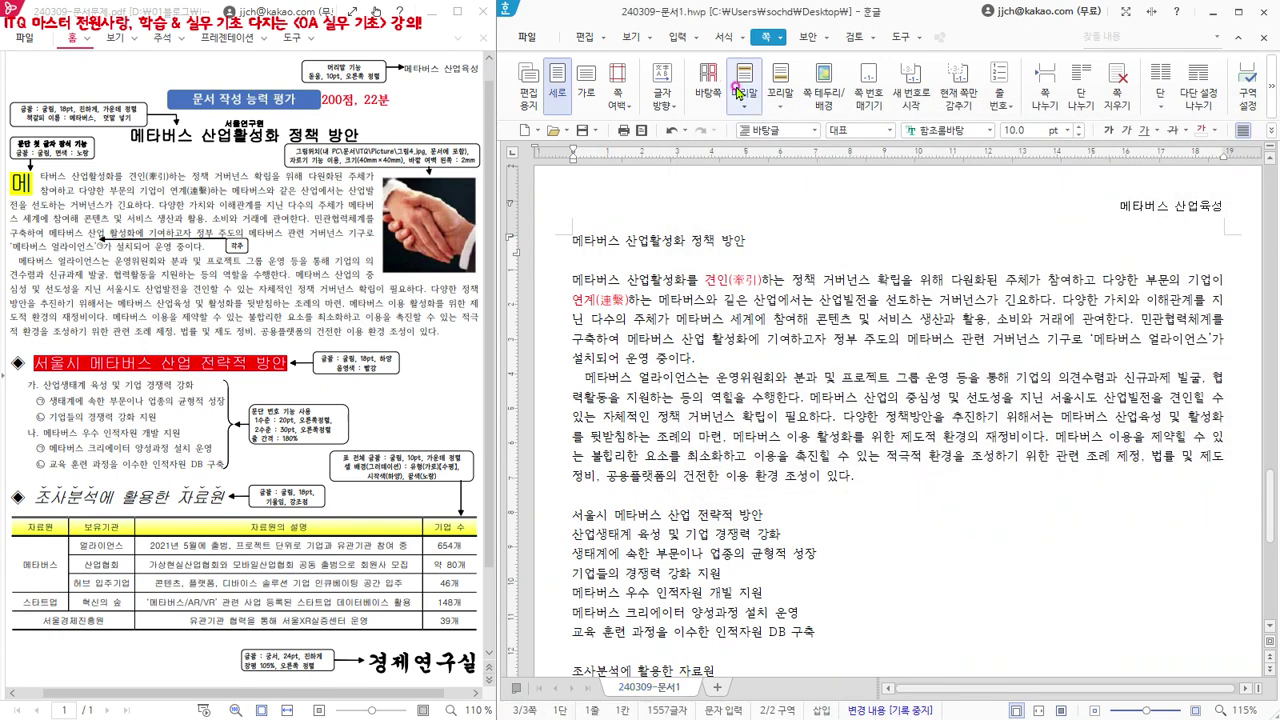